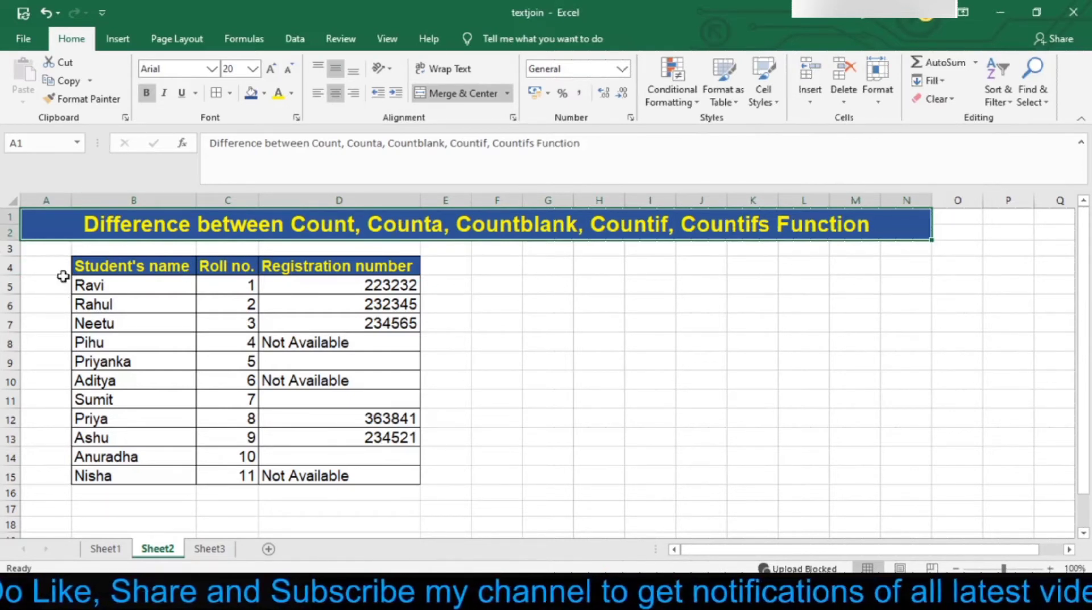
Enter a COUNT formula in cell F5 over the Registration number range D5:D15.
{"action": "left_click", "coordinate": [481, 282]}
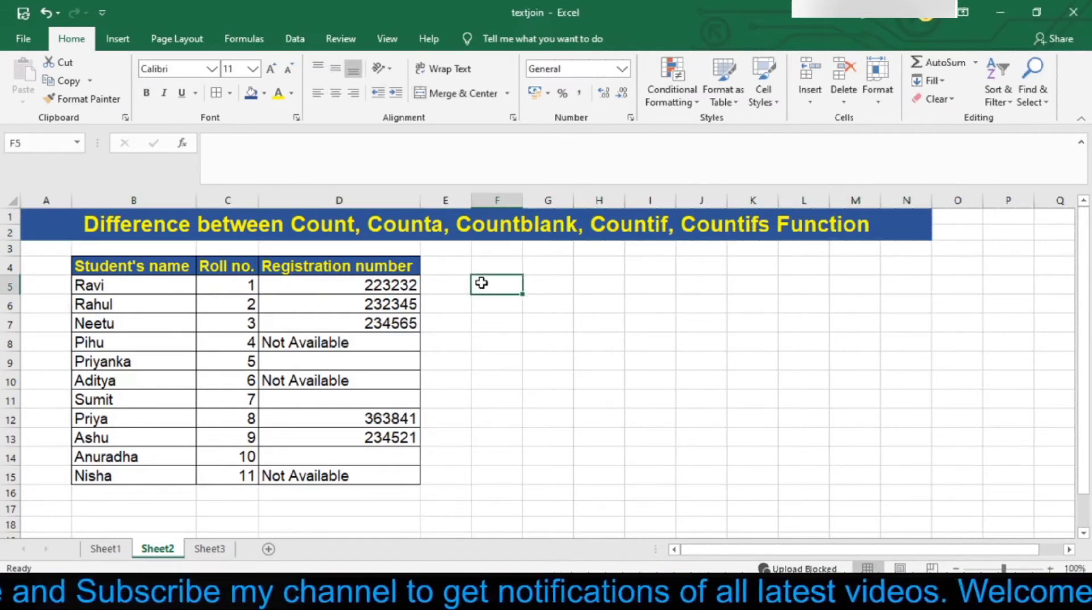
{"action": "type", "text": "=C"}
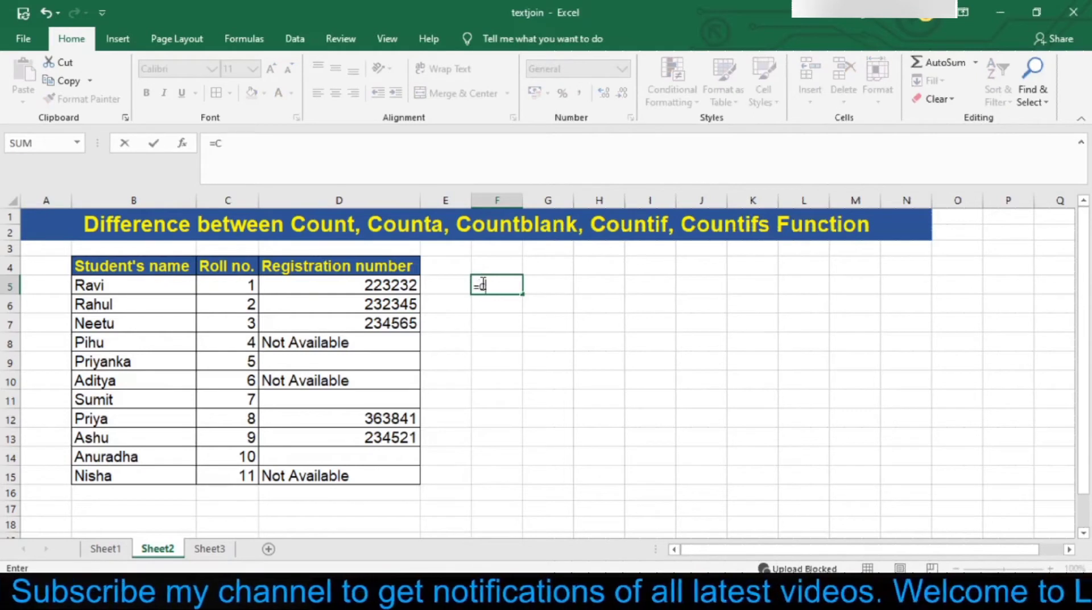
{"action": "type", "text": "OUNT"}
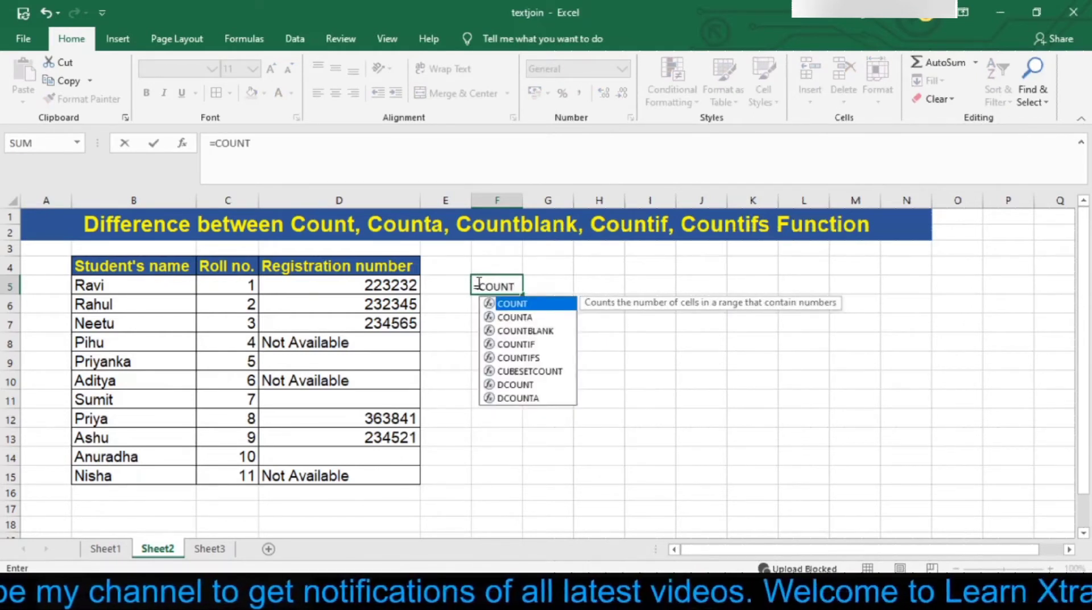
{"action": "type", "text": "("}
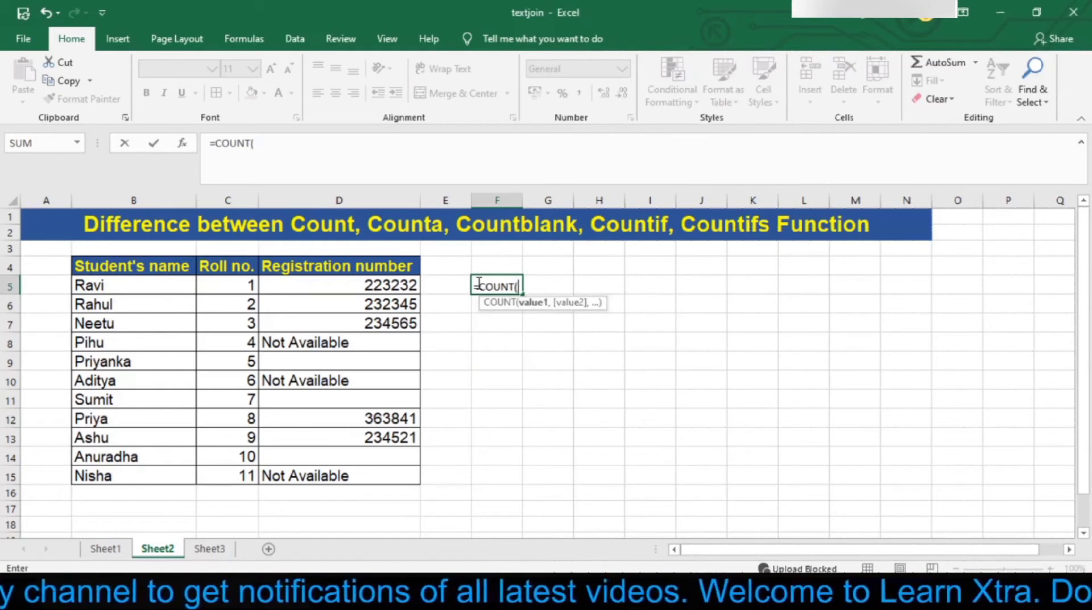
{"action": "left_click_drag", "start_coordinate": [397, 289], "coordinate": [397, 289]}
{"action": "key", "text": "shift+Down"}
{"action": "key", "text": "shift+Down"}
{"action": "key", "text": "shift+Down"}
{"action": "key", "text": "shift+Down"}
{"action": "key", "text": "shift+Down"}
{"action": "key", "text": "shift+Down"}
{"action": "key", "text": "shift+Down"}
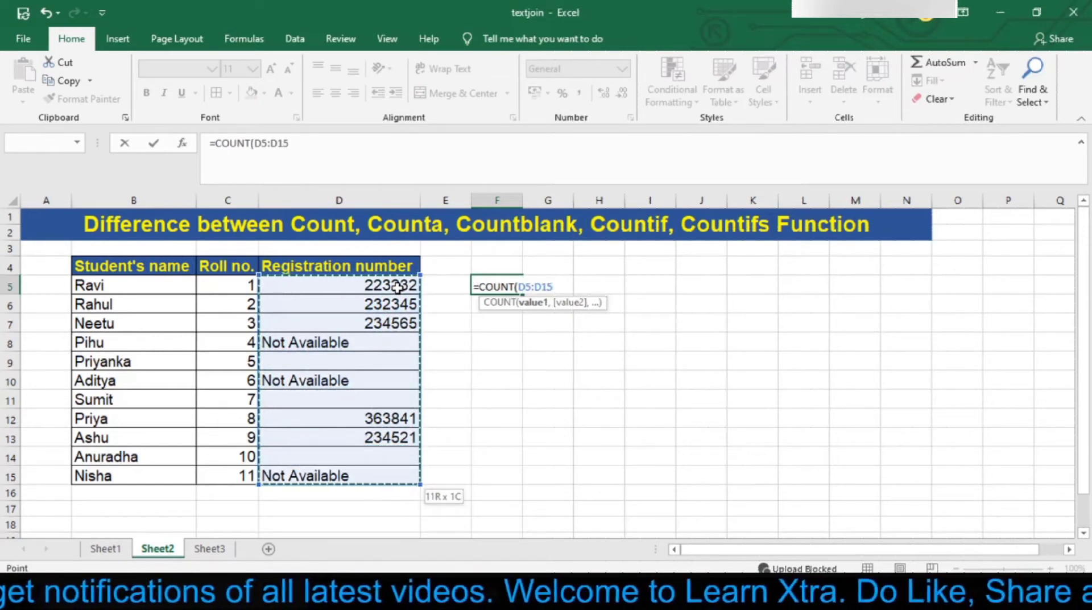
{"action": "key", "text": "Return"}
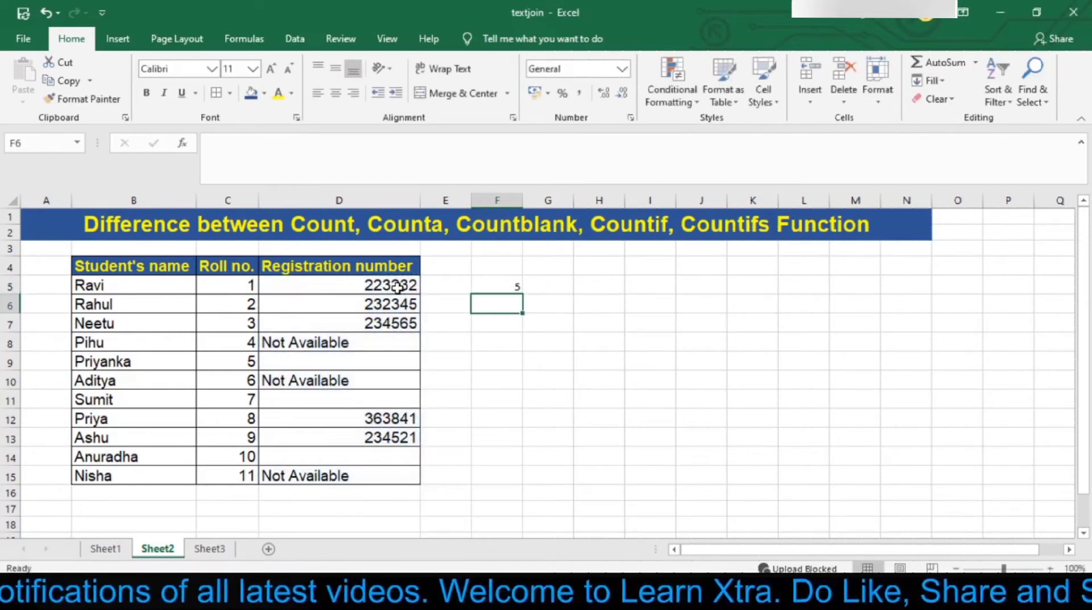
Review the COUNT formula in F5 and the numeric registration entries in D5:D7 and D12:D13.
{"action": "key", "text": "Up"}
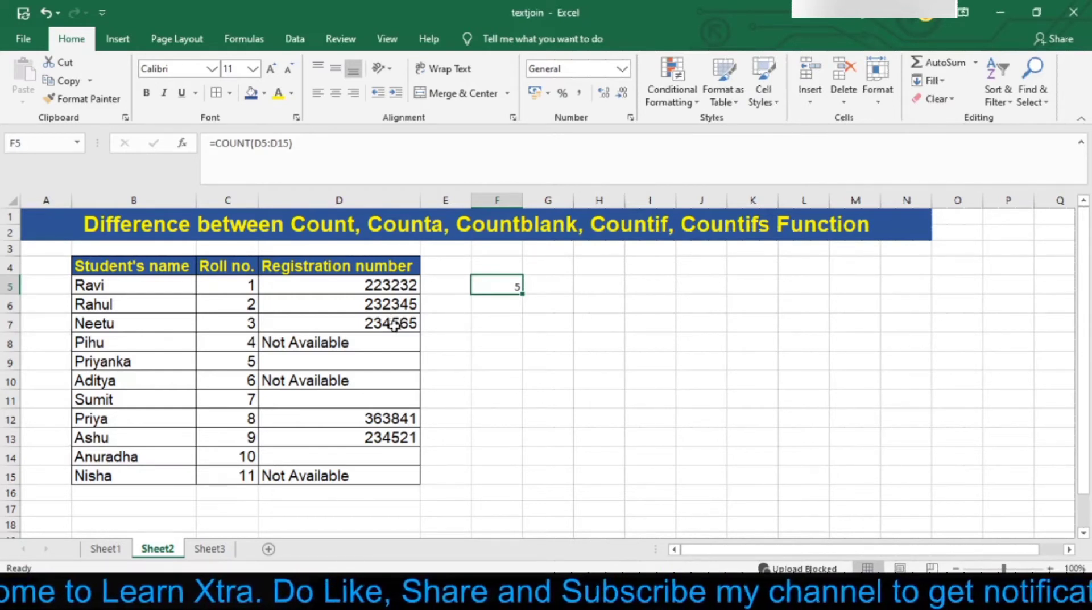
{"action": "left_click", "coordinate": [353, 286]}
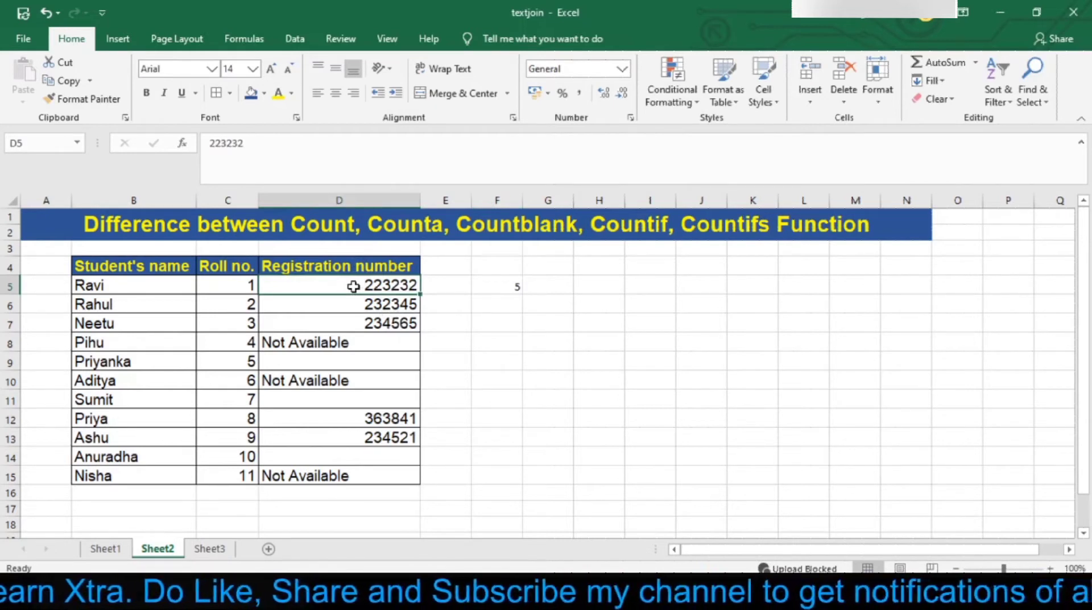
{"action": "key", "text": "shift+Down"}
{"action": "key", "text": "shift+Down"}
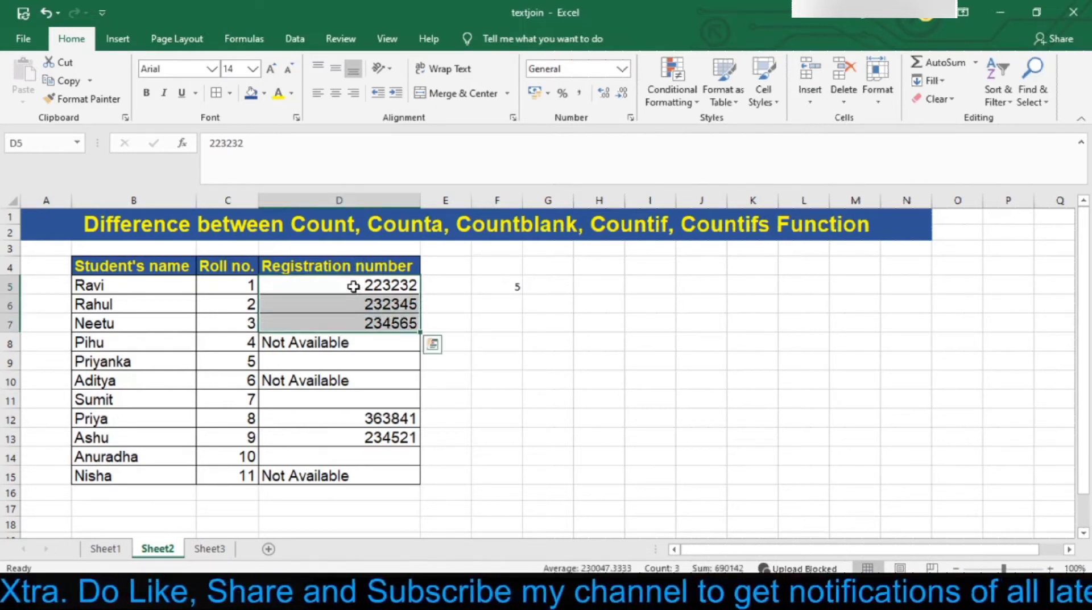
{"action": "left_click", "coordinate": [349, 421]}
{"action": "key", "text": "shift+Down"}
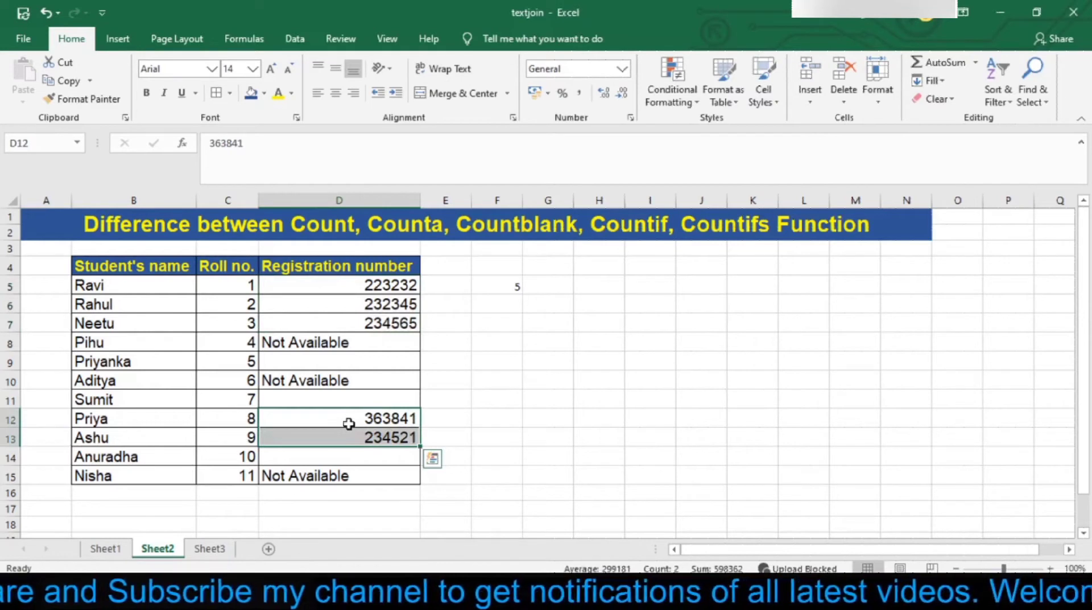
Enter a COUNTA formula in cell F7 over the Registration number range D5:D15.
{"action": "key", "text": "Right"}
{"action": "key", "text": "Right"}
{"action": "key", "text": "Up"}
{"action": "key", "text": "Up"}
{"action": "key", "text": "Up"}
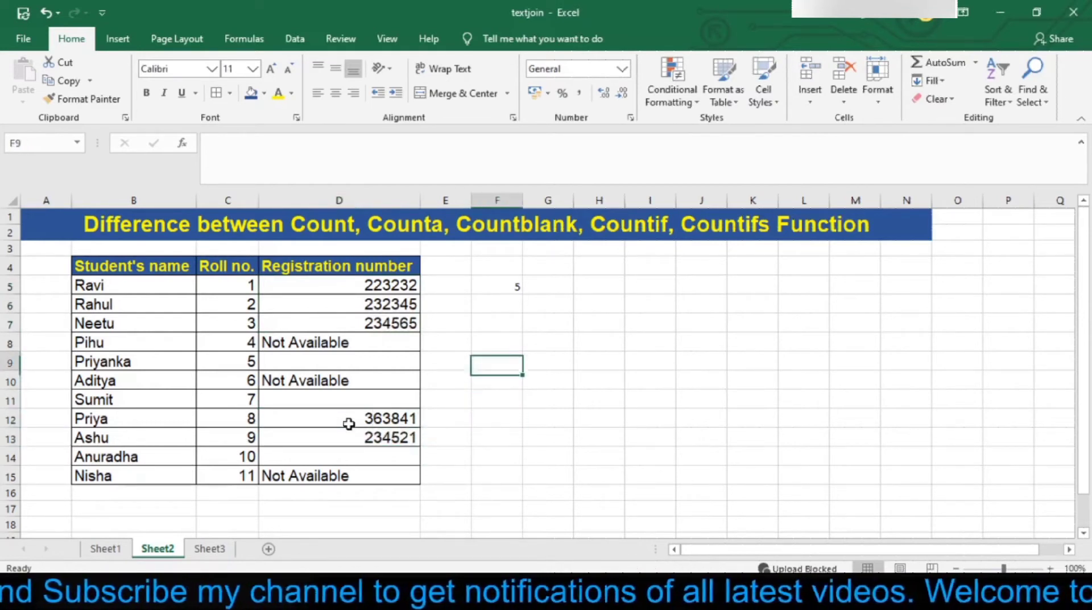
{"action": "key", "text": "Up"}
{"action": "key", "text": "Up"}
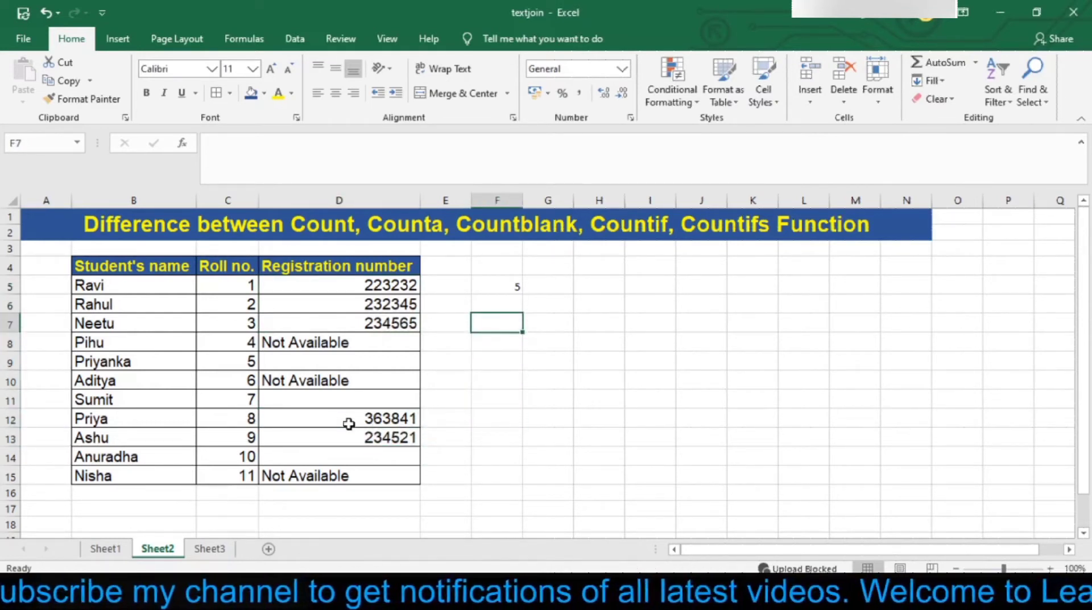
{"action": "type", "text": "="}
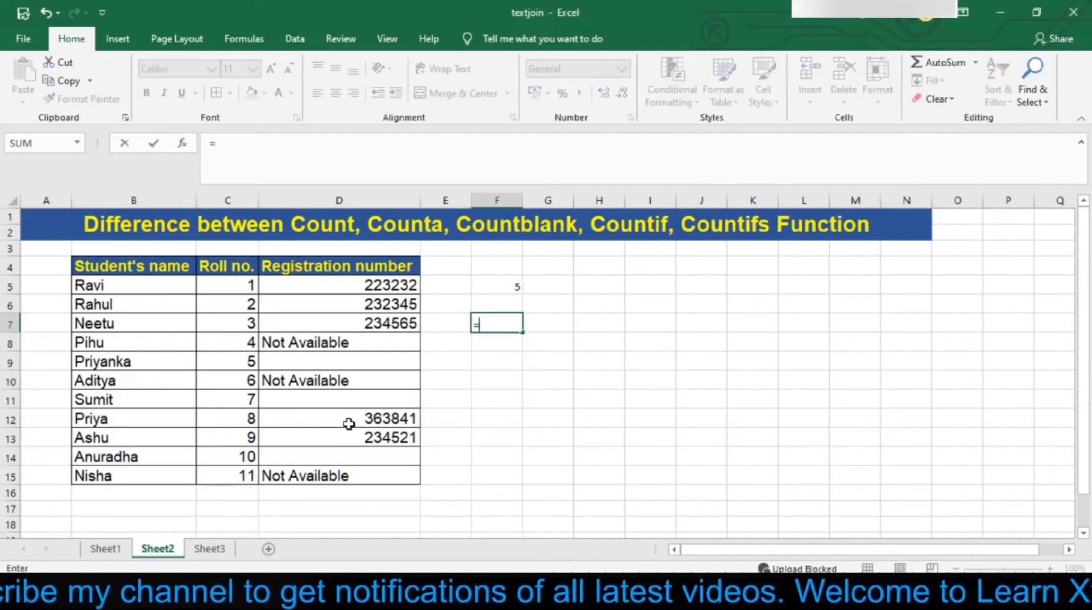
{"action": "type", "text": "COUNTA"}
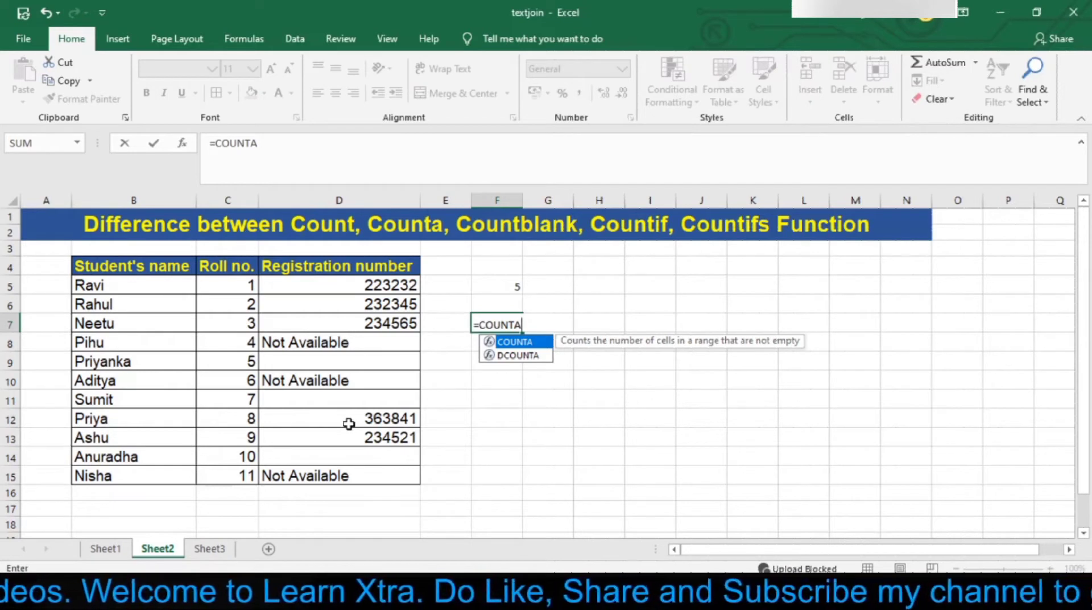
{"action": "type", "text": "("}
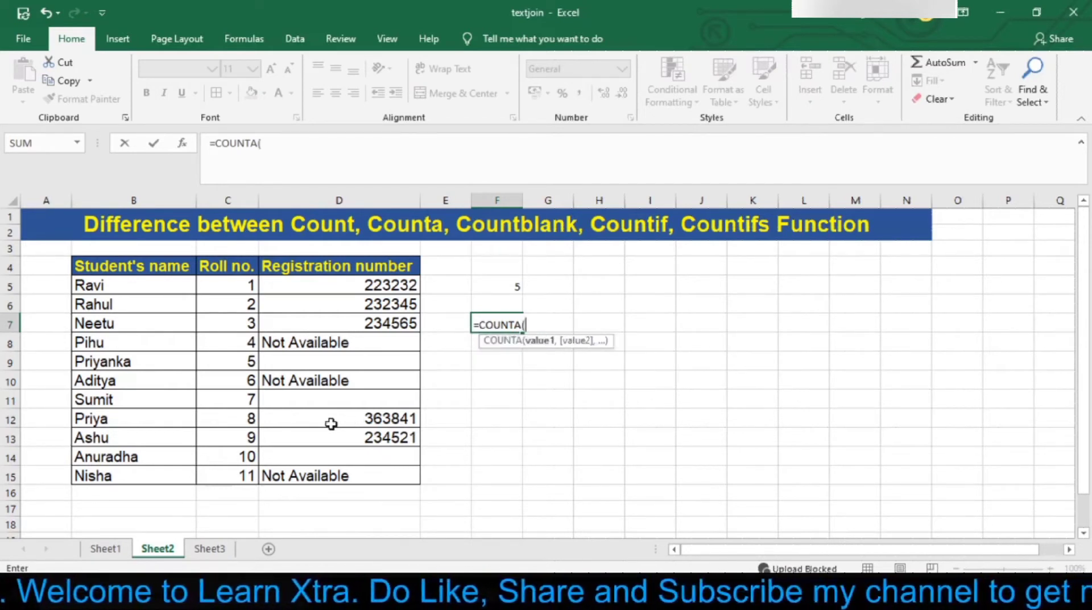
{"action": "left_click", "coordinate": [382, 288]}
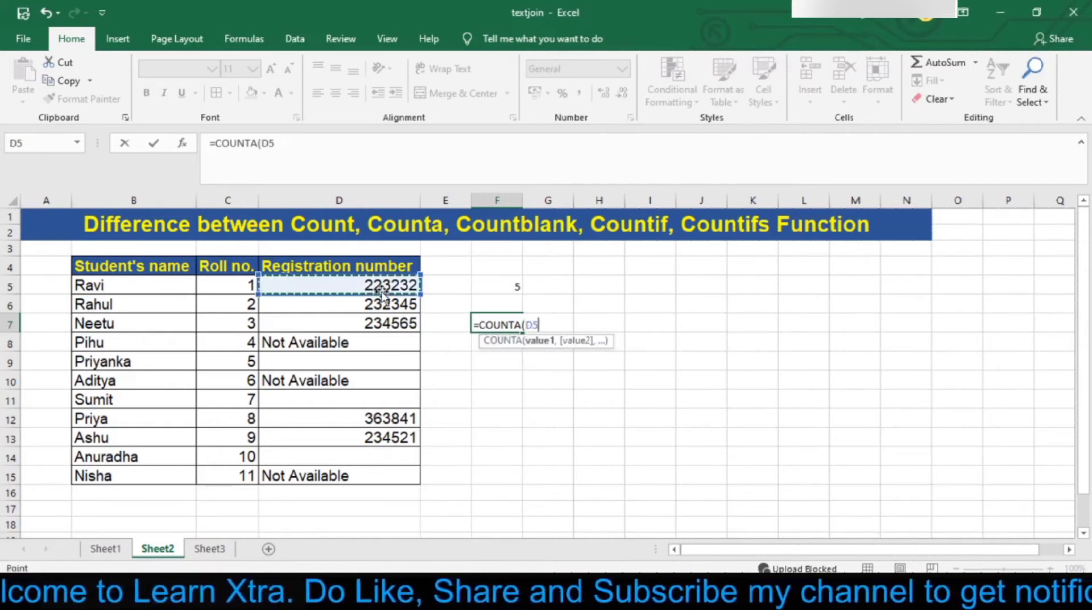
{"action": "key", "text": "shift+Down"}
{"action": "key", "text": "shift+Down"}
{"action": "key", "text": "shift+Down"}
{"action": "key", "text": "shift+Down"}
{"action": "key", "text": "shift+Down"}
{"action": "key", "text": "shift+Down"}
{"action": "key", "text": "shift+Down"}
{"action": "key", "text": "shift+Down"}
{"action": "key", "text": "shift+Down"}
{"action": "key", "text": "shift+Down"}
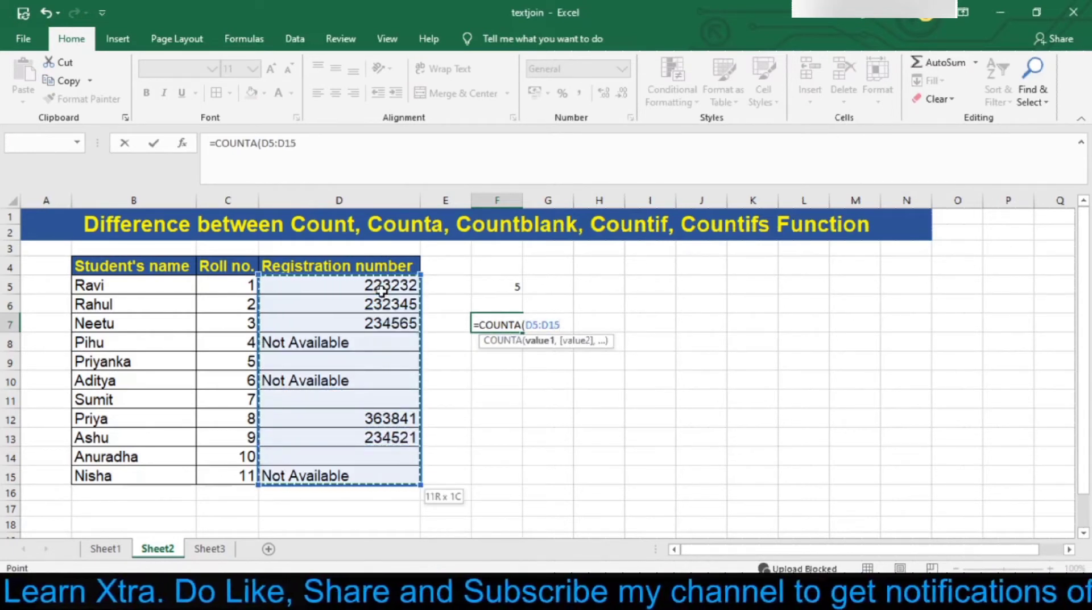
{"action": "key", "text": "Return"}
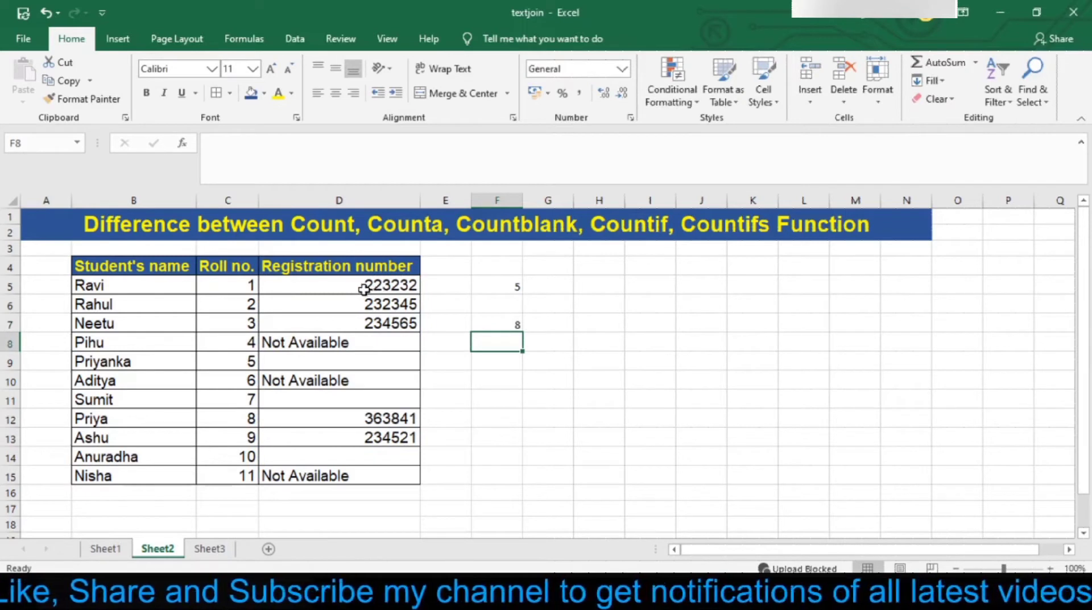
Examine the non-empty cells D5:D8 in the Registration number column, covering both numbers and text.
{"action": "left_click", "coordinate": [364, 289]}
{"action": "key", "text": "shift+Down"}
{"action": "key", "text": "shift+Down"}
{"action": "key", "text": "shift+Down"}
{"action": "key", "text": "shift+Down"}
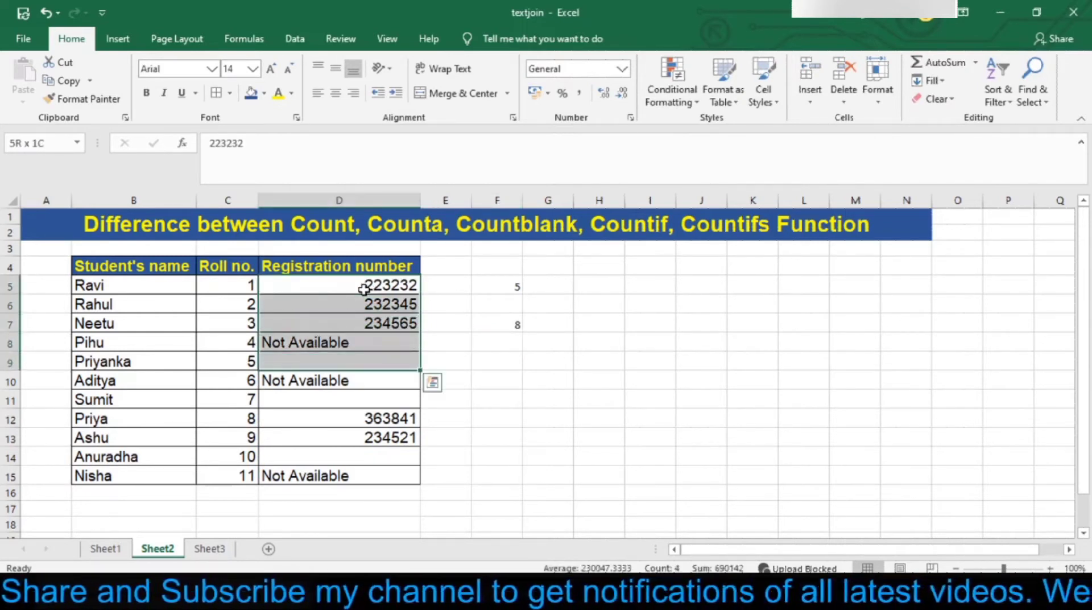
{"action": "key", "text": "shift+Up"}
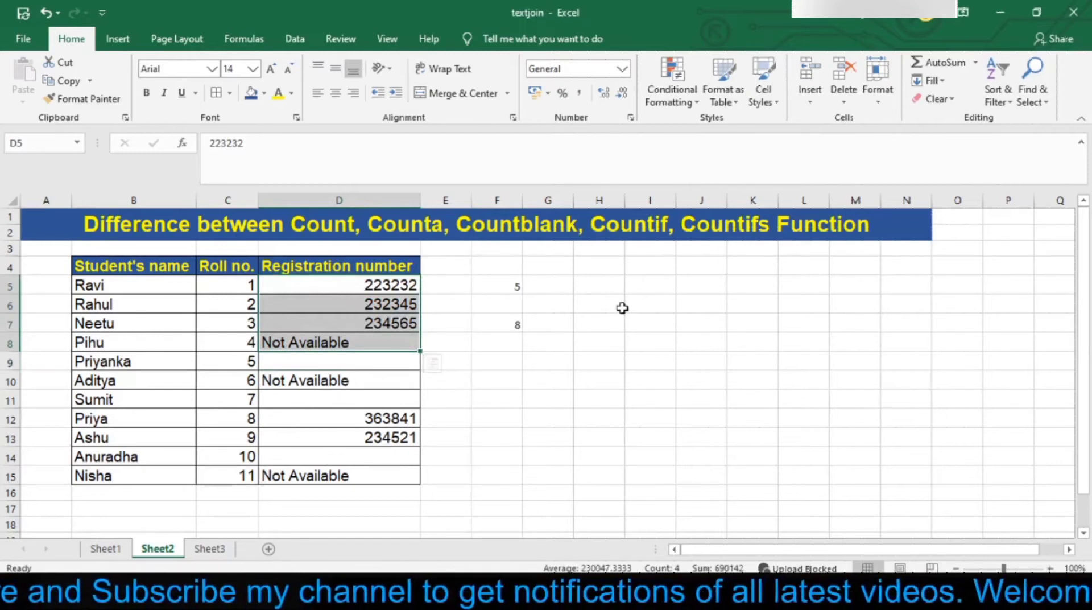
Enter a COUNTBLANK formula in cell F9 over the Registration number range D5:D15.
{"action": "left_click", "coordinate": [515, 356]}
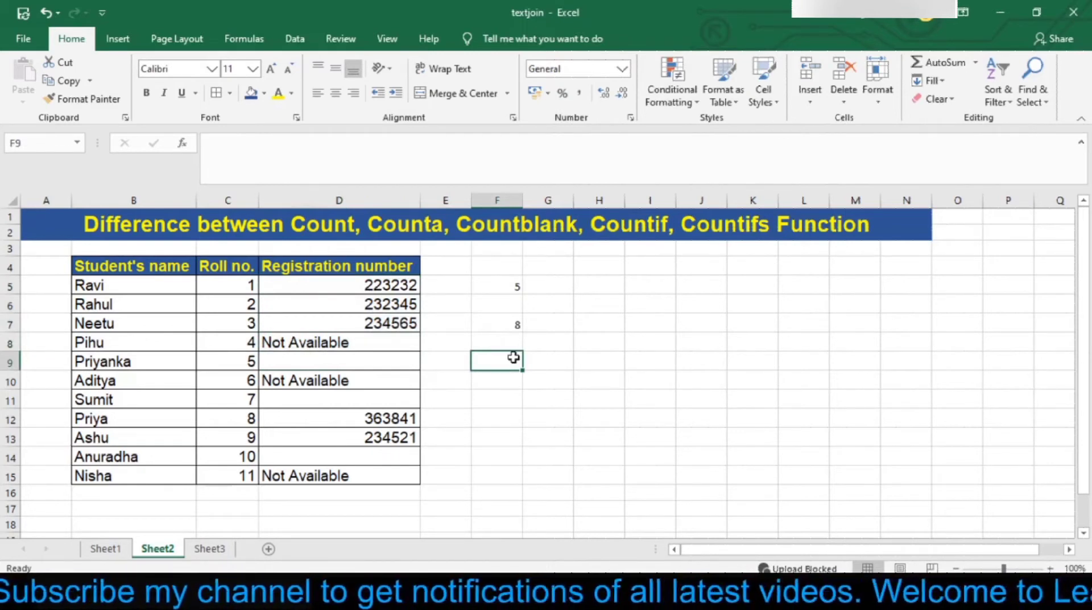
{"action": "type", "text": "=C"}
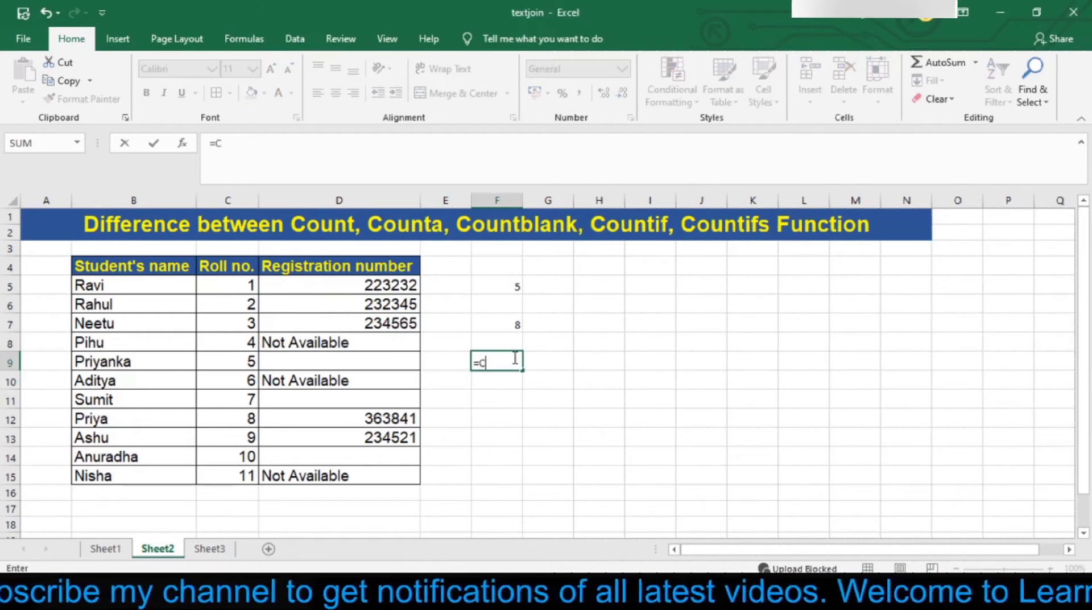
{"action": "type", "text": "OUNT"}
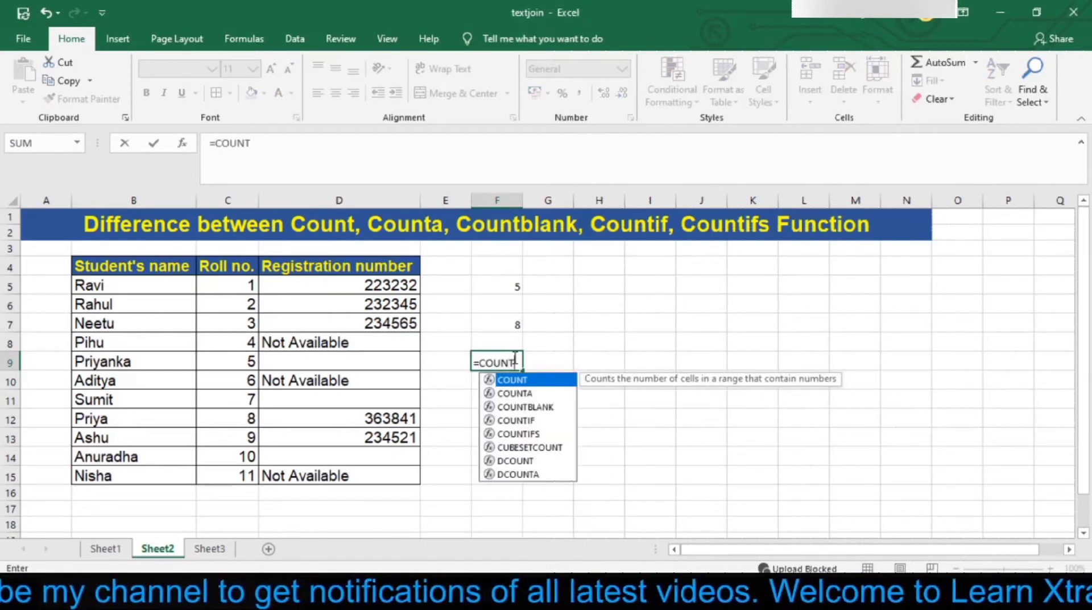
{"action": "type", "text": "B"}
{"action": "key", "text": "Tab"}
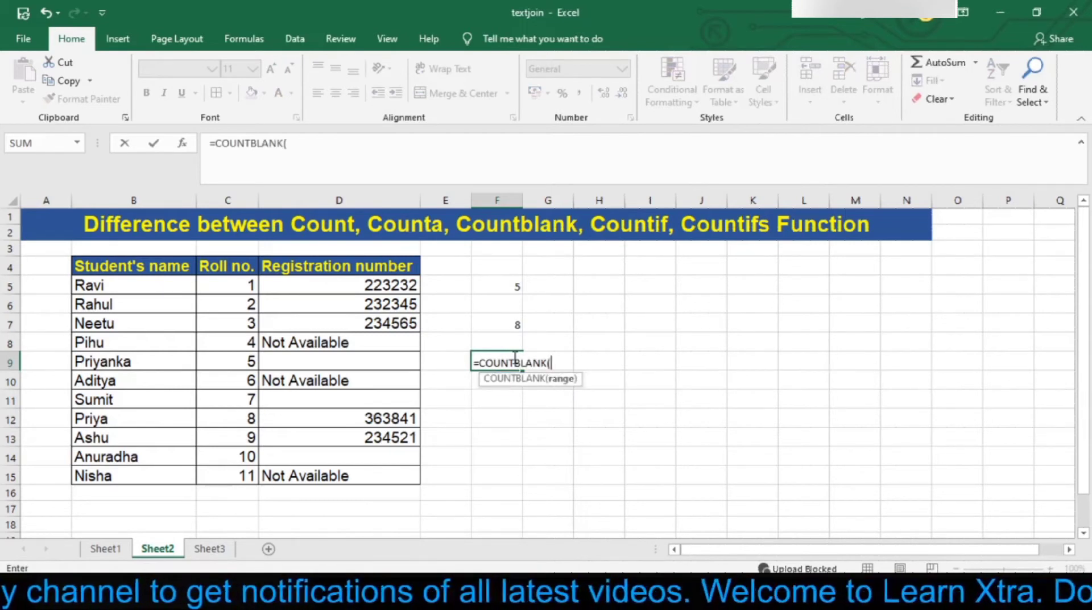
{"action": "left_click", "coordinate": [390, 288]}
{"action": "key", "text": "shift+Down"}
{"action": "key", "text": "shift+Down"}
{"action": "key", "text": "shift+Down"}
{"action": "key", "text": "shift+Down"}
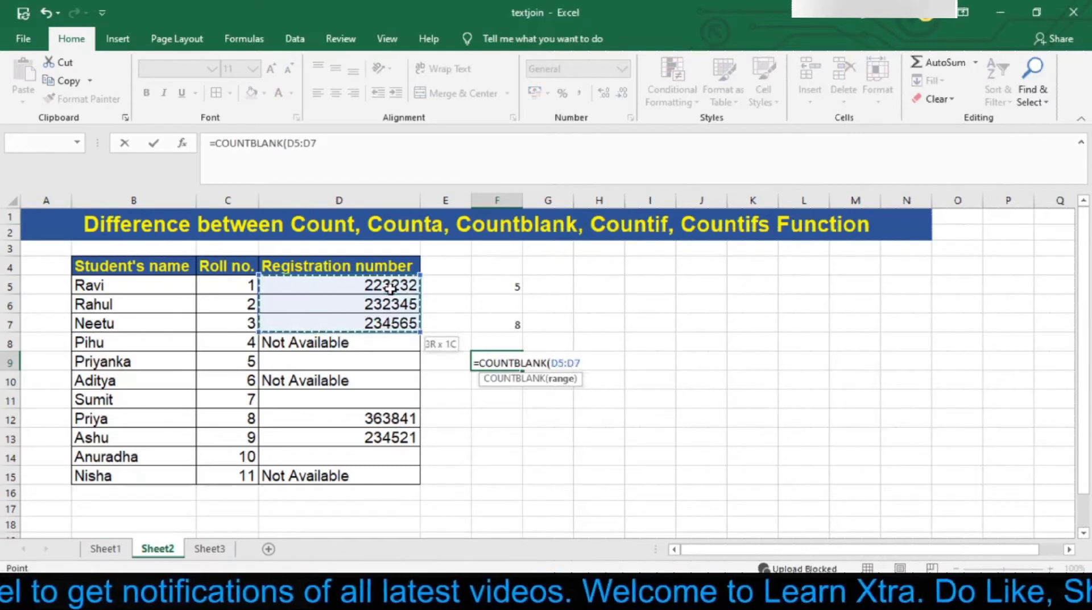
{"action": "key", "text": "shift+Down"}
{"action": "key", "text": "shift+Down"}
{"action": "key", "text": "shift+Down"}
{"action": "key", "text": "shift+Down"}
{"action": "key", "text": "shift+Down"}
{"action": "key", "text": "shift+Down"}
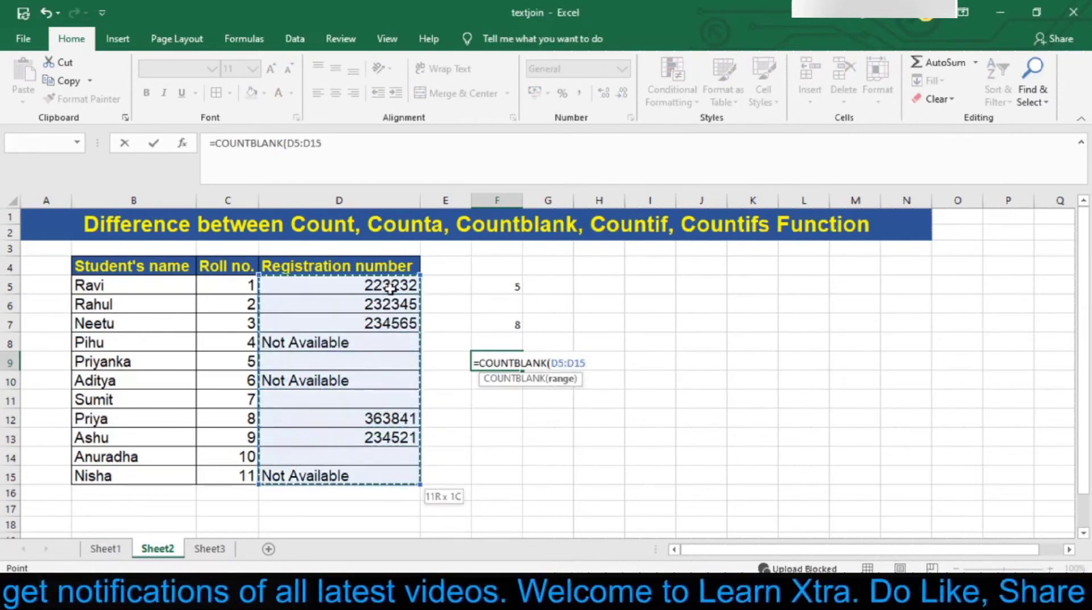
{"action": "key", "text": "Return"}
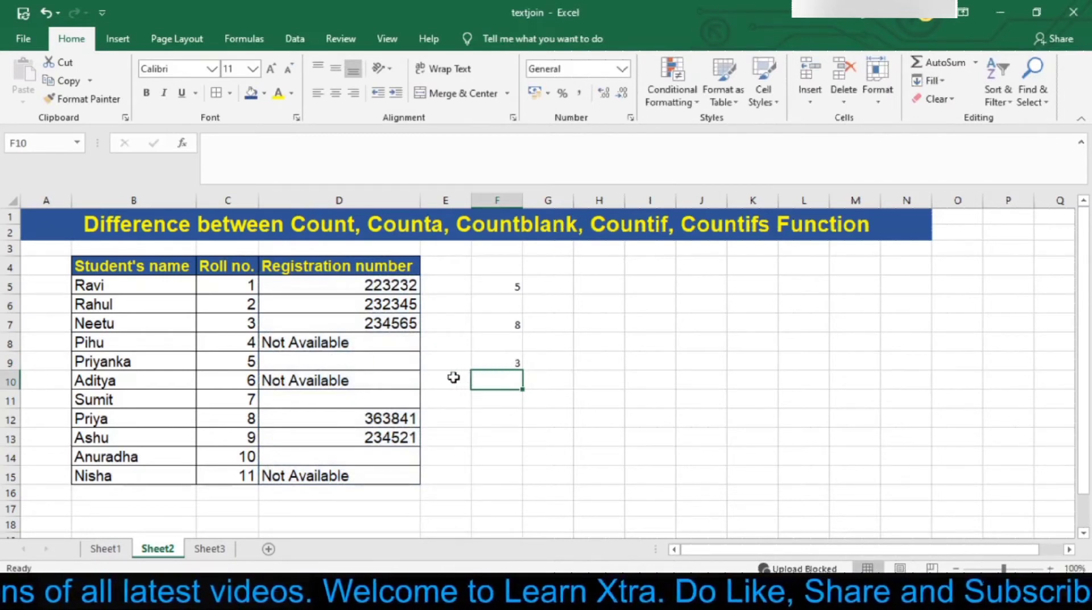
Examine the blank cells D9, D11 and D14 in the Registration number column.
{"action": "left_click", "coordinate": [399, 364]}
{"action": "left_click", "coordinate": [374, 460]}
{"action": "left_click", "coordinate": [392, 397]}
{"action": "left_click", "coordinate": [391, 367]}
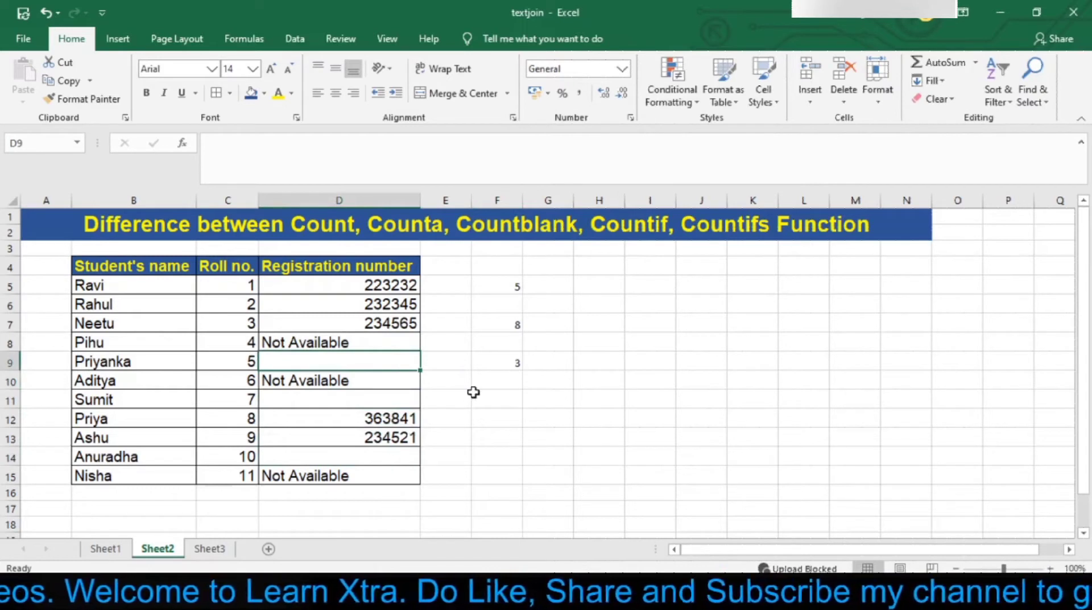
Replace the entry in cell D8 with a comma and check the COUNTA formula in F7.
{"action": "left_click", "coordinate": [402, 342]}
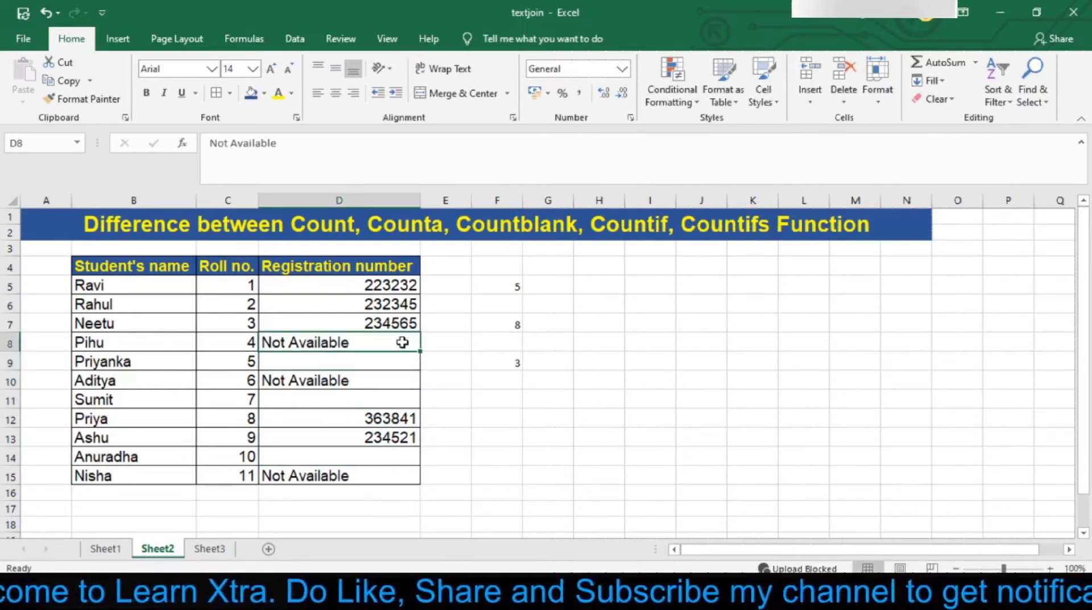
{"action": "type", "text": ","}
{"action": "key", "text": "Return"}
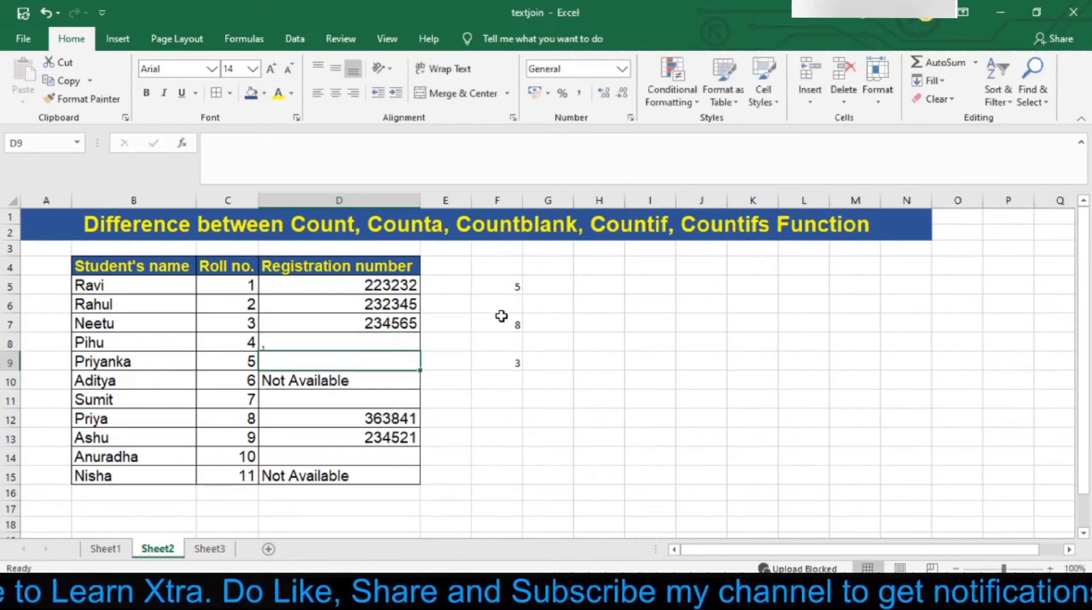
{"action": "left_click", "coordinate": [501, 324]}
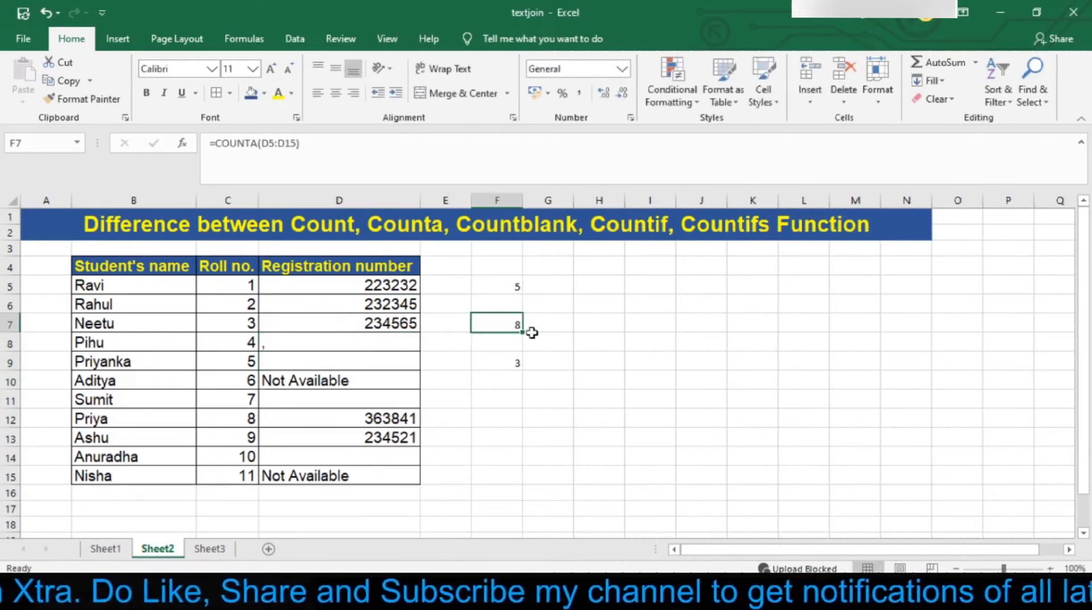
Clear the contents of cell D8 in the Registration number column.
{"action": "left_click", "coordinate": [331, 344]}
{"action": "key", "text": "BackSpace"}
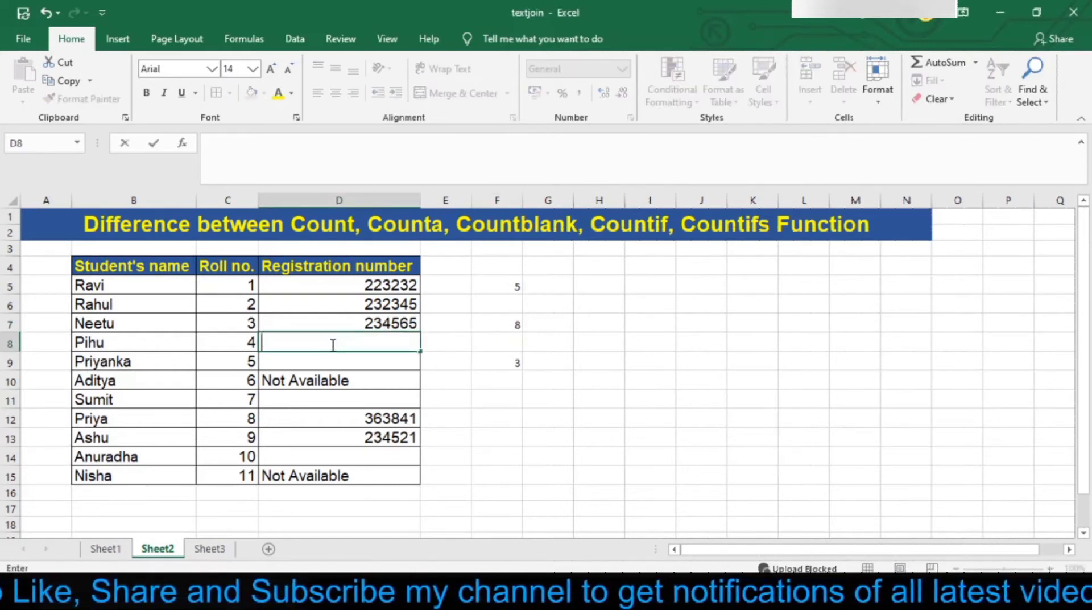
{"action": "key", "text": "Return"}
Enter a blank space in cell D8 to test the counting formulas, and clear the cell again.
{"action": "left_click", "coordinate": [332, 345]}
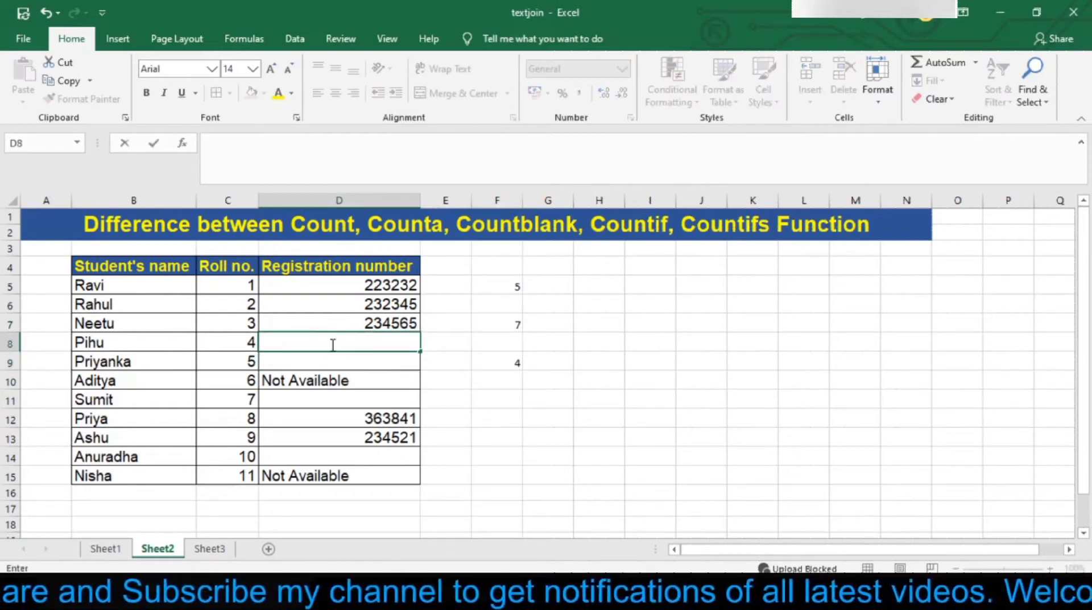
{"action": "key", "text": "Return"}
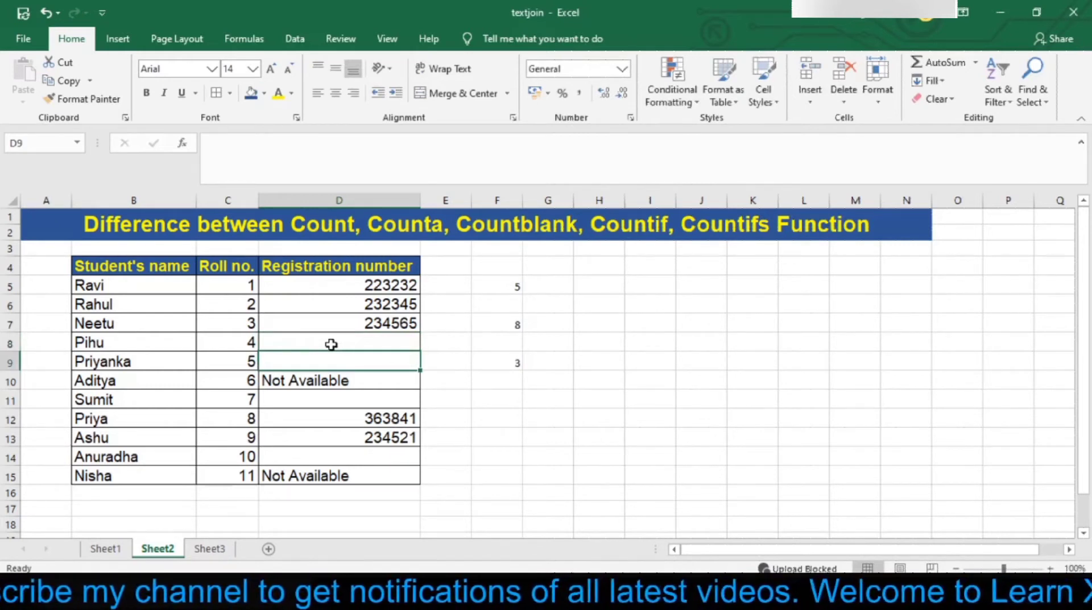
{"action": "left_click", "coordinate": [331, 344]}
{"action": "key", "text": "BackSpace"}
{"action": "key", "text": "Return"}
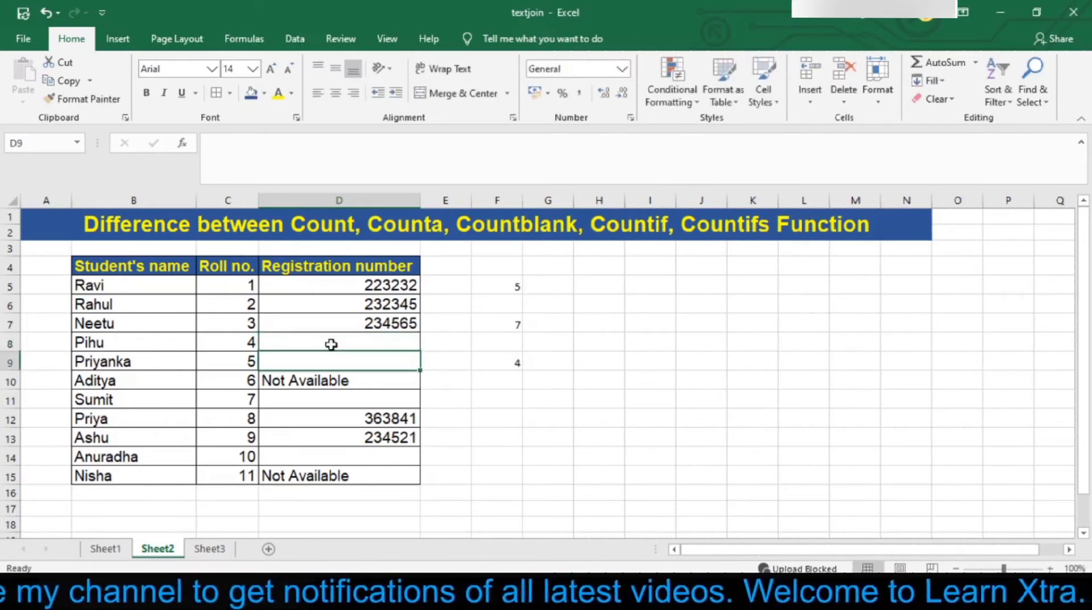
Inspect the ranges used by the COUNTA formula in F7 and the COUNTBLANK formula in F9.
{"action": "left_click", "coordinate": [488, 322]}
{"action": "double_click", "coordinate": [488, 322]}
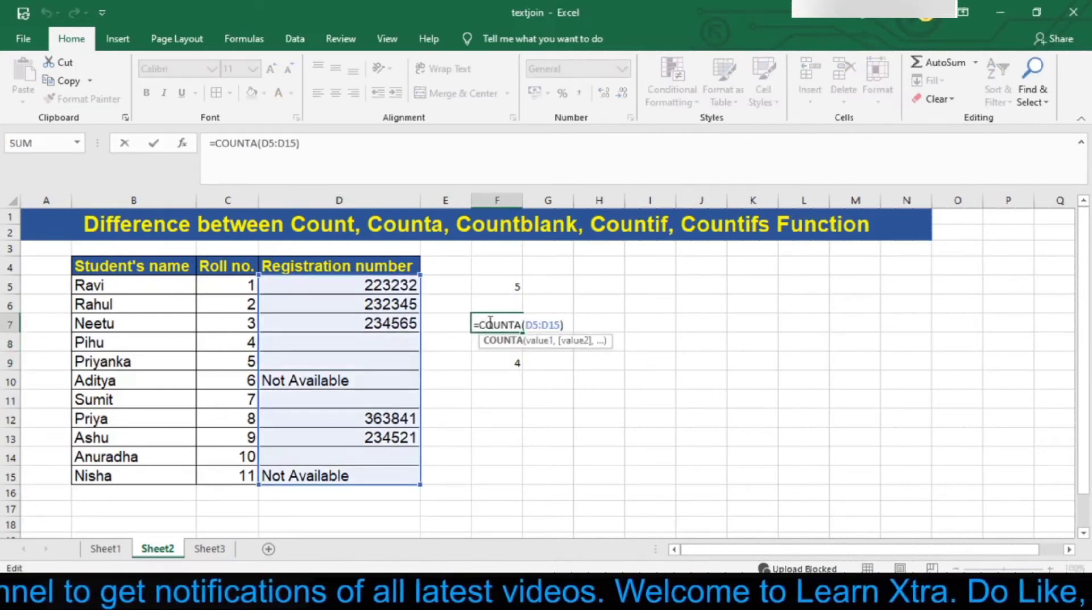
{"action": "key", "text": "Return"}
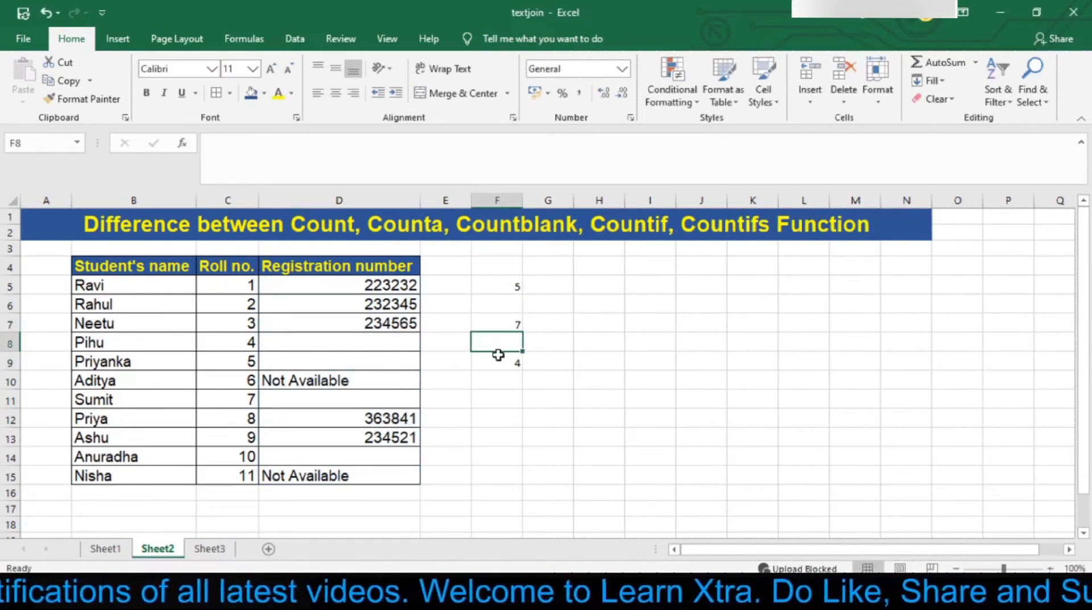
{"action": "double_click", "coordinate": [500, 355]}
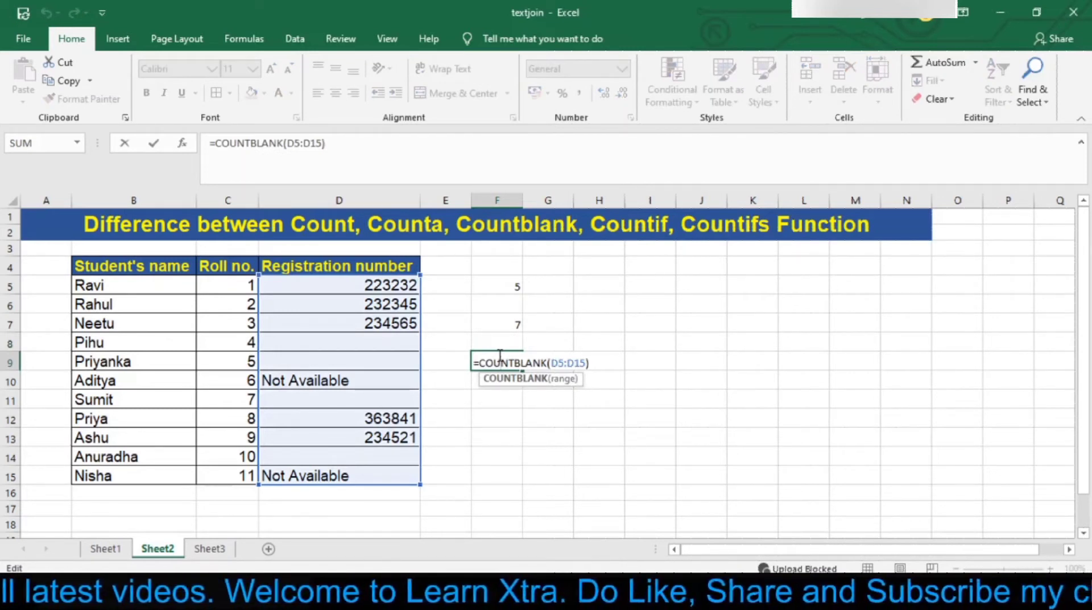
{"action": "key", "text": "Return"}
{"action": "key", "text": "Up"}
{"action": "key", "text": "Up"}
{"action": "key", "text": "Up"}
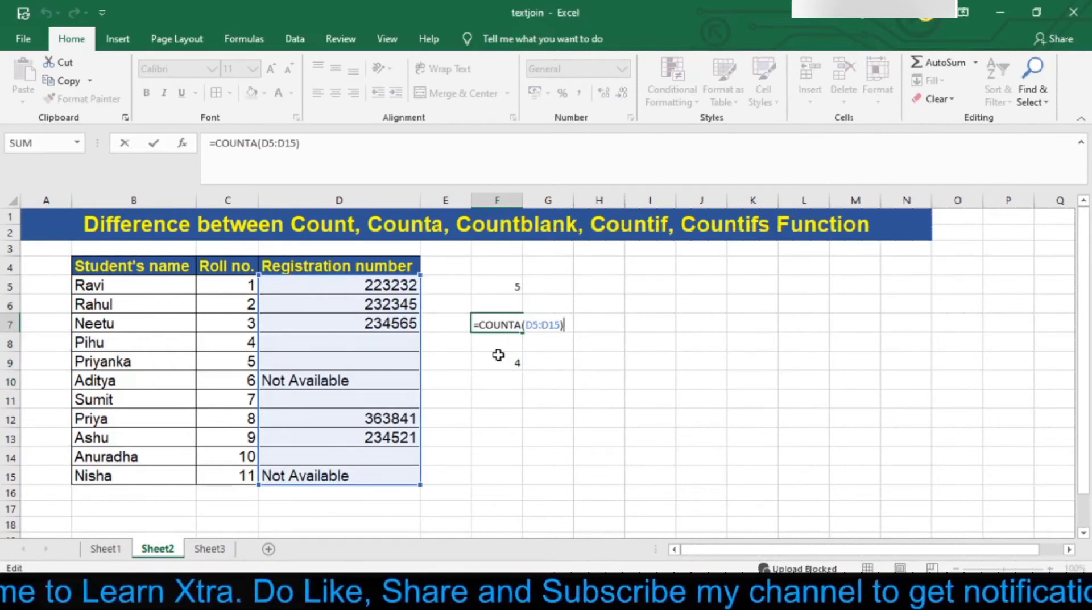
{"action": "key", "text": "Return"}
{"action": "type", "text": "11"}
{"action": "key", "text": "BackSpace"}
{"action": "key", "text": "BackSpace"}
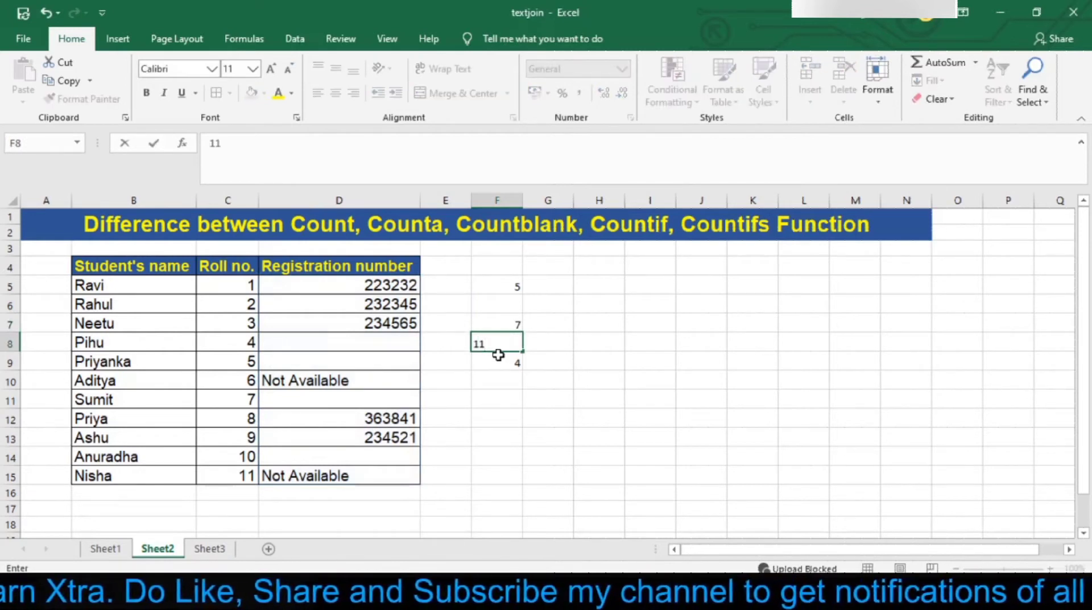
Check which cells the COUNT formula in F5 refers to.
{"action": "key", "text": "Up"}
{"action": "key", "text": "Up"}
{"action": "key", "text": "Up"}
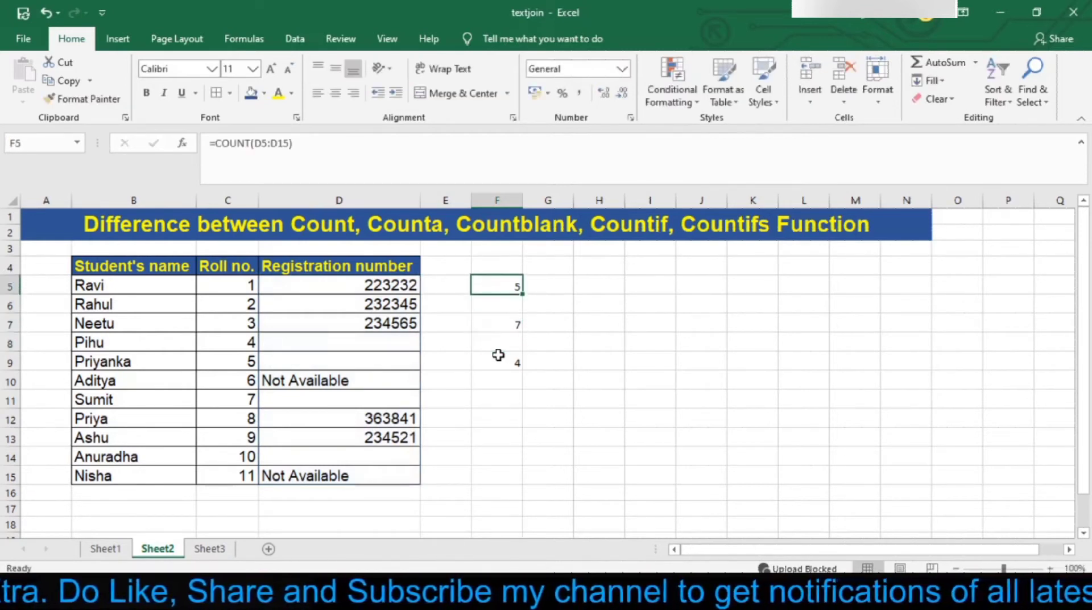
{"action": "key", "text": "F2"}
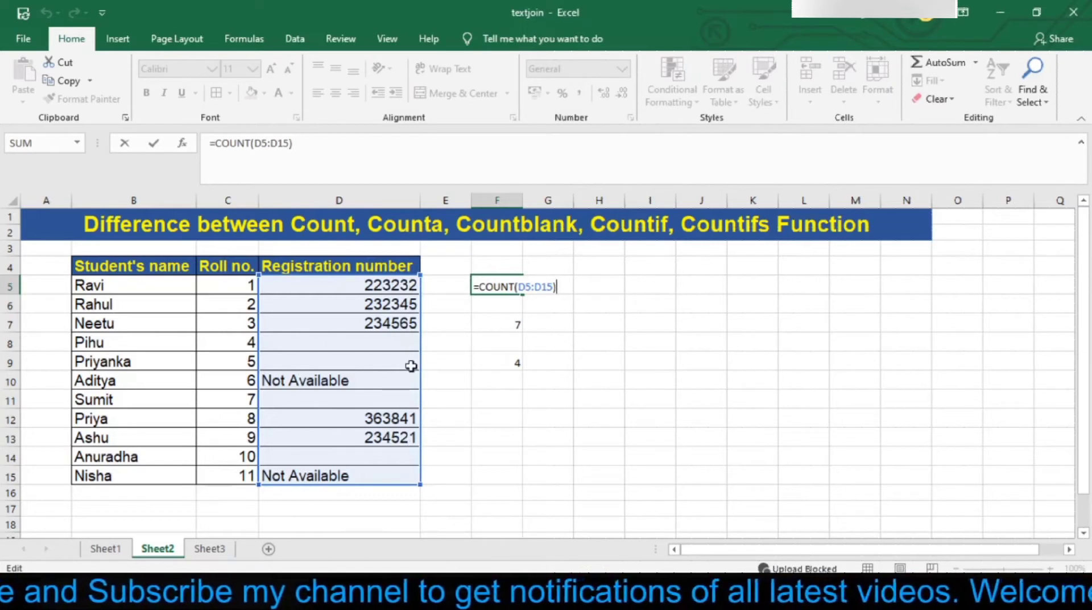
{"action": "key", "text": "Return"}
{"action": "key", "text": "Up"}
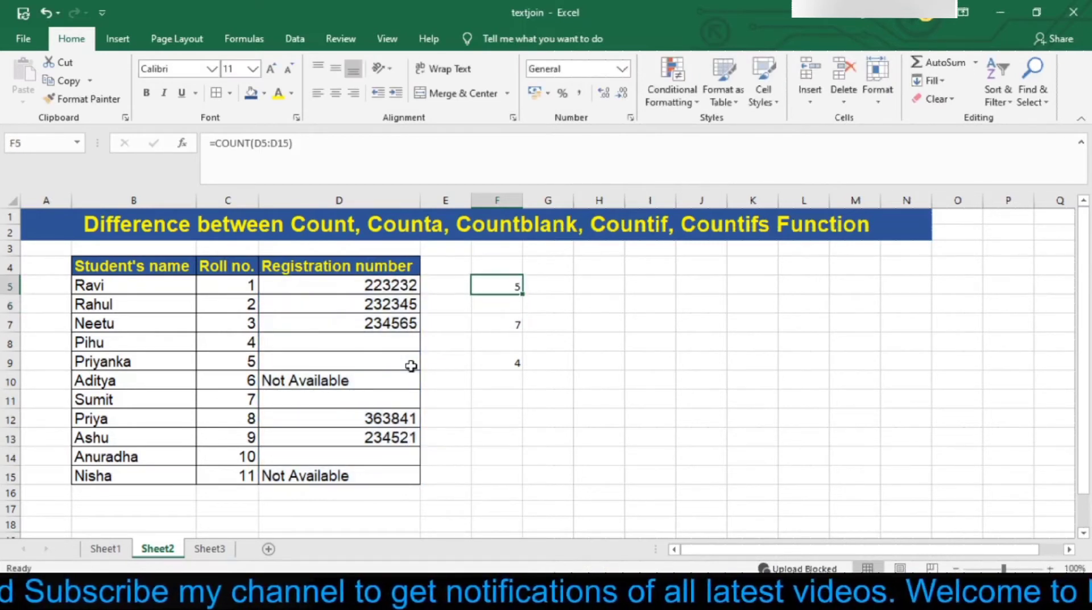
Clear the registration number in cell D7.
{"action": "left_click", "coordinate": [380, 323]}
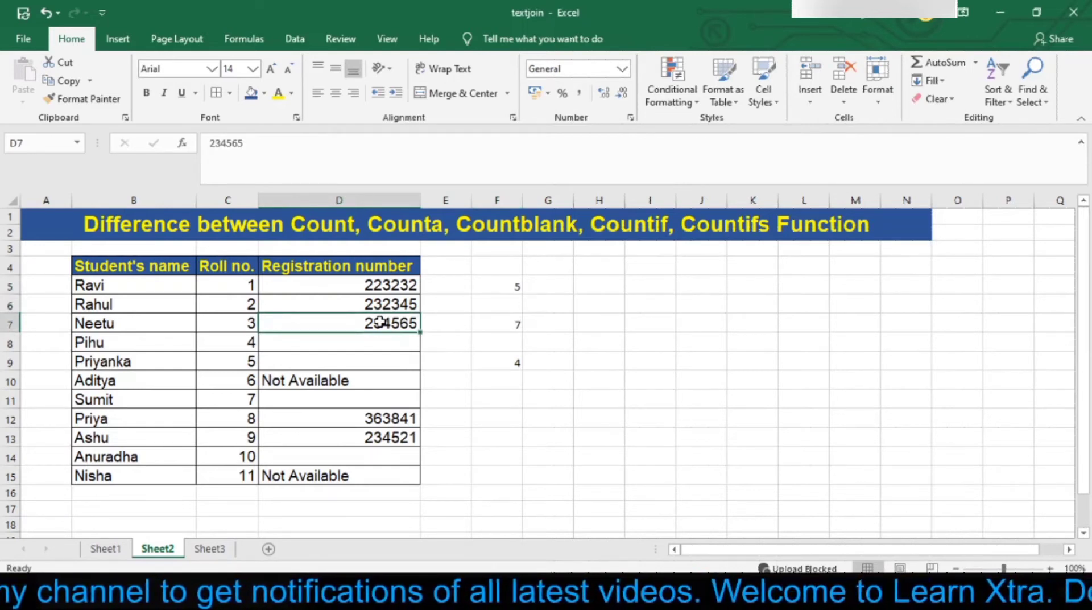
{"action": "key", "text": "Delete"}
{"action": "key", "text": "Down"}
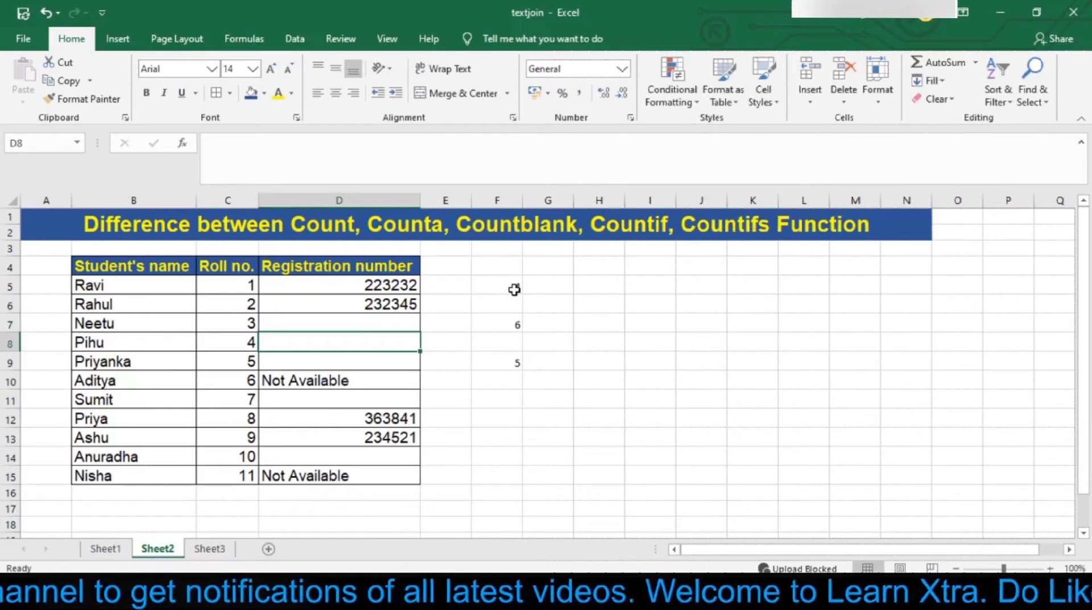
Check the COUNT formula in F5 and the COUNTBLANK result in F9 against the changed data.
{"action": "double_click", "coordinate": [514, 290]}
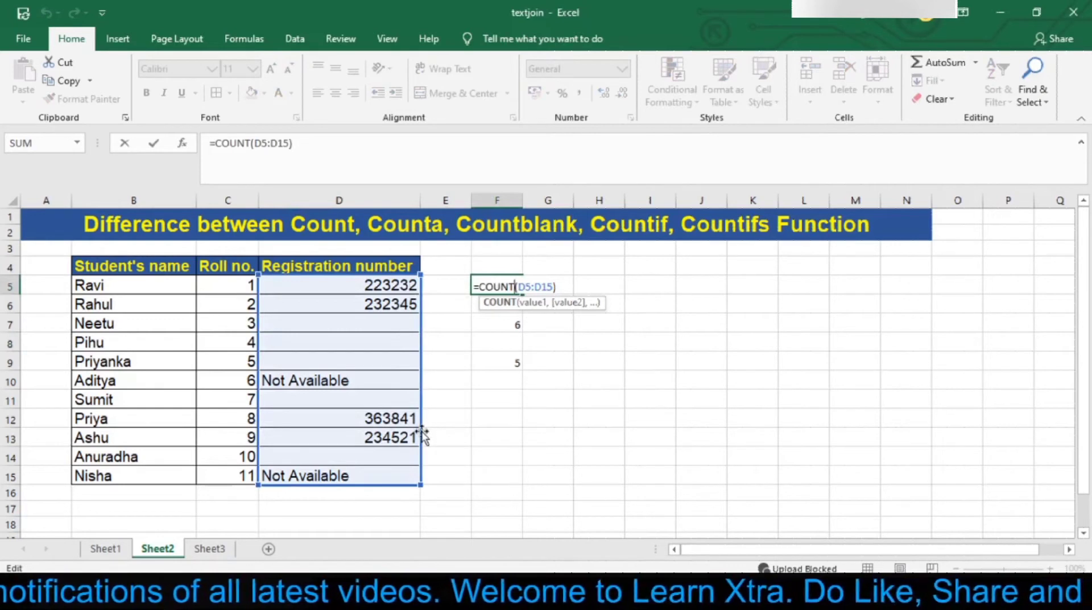
{"action": "key", "text": "Return"}
{"action": "key", "text": "Up"}
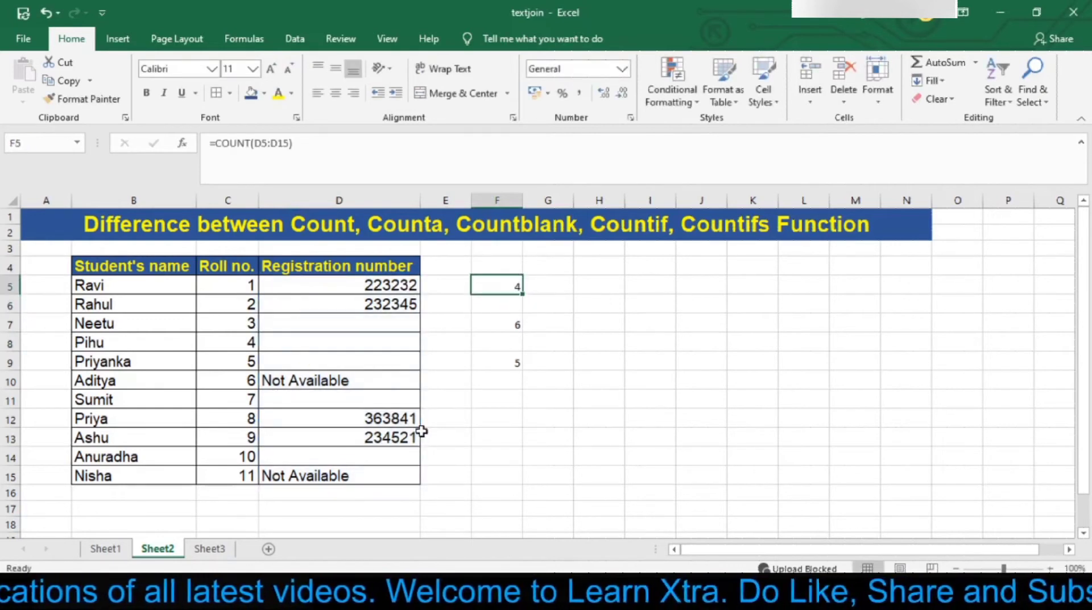
{"action": "key", "text": "Down"}
{"action": "key", "text": "Down"}
{"action": "key", "text": "Down"}
{"action": "key", "text": "Down"}
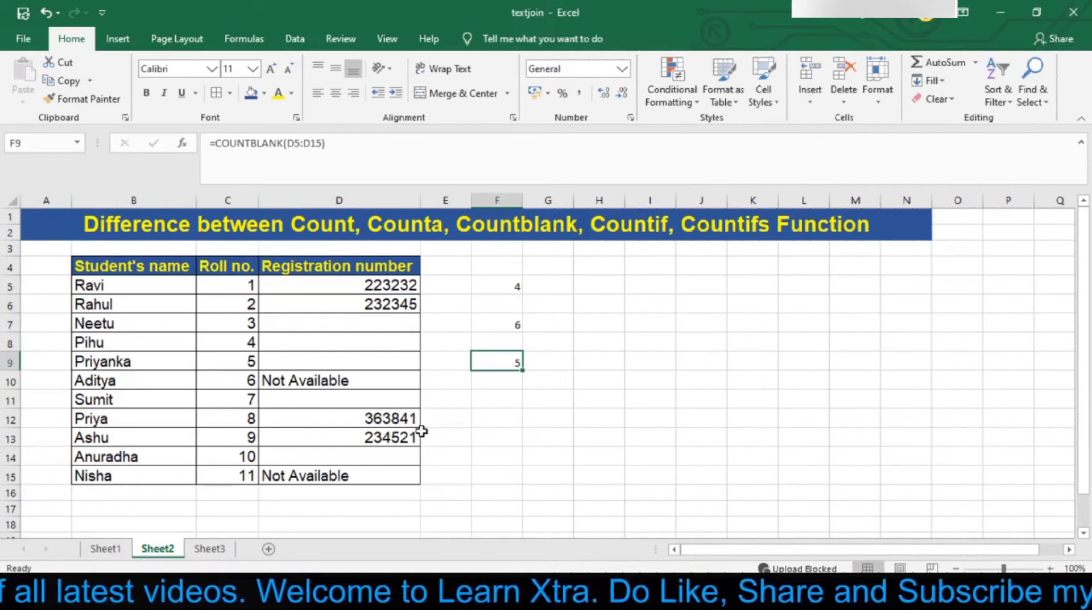
On Sheet3, start a COUNTIF formula in cell G6 with the Grades cells E5:E15 as its range.
{"action": "left_click", "coordinate": [208, 549]}
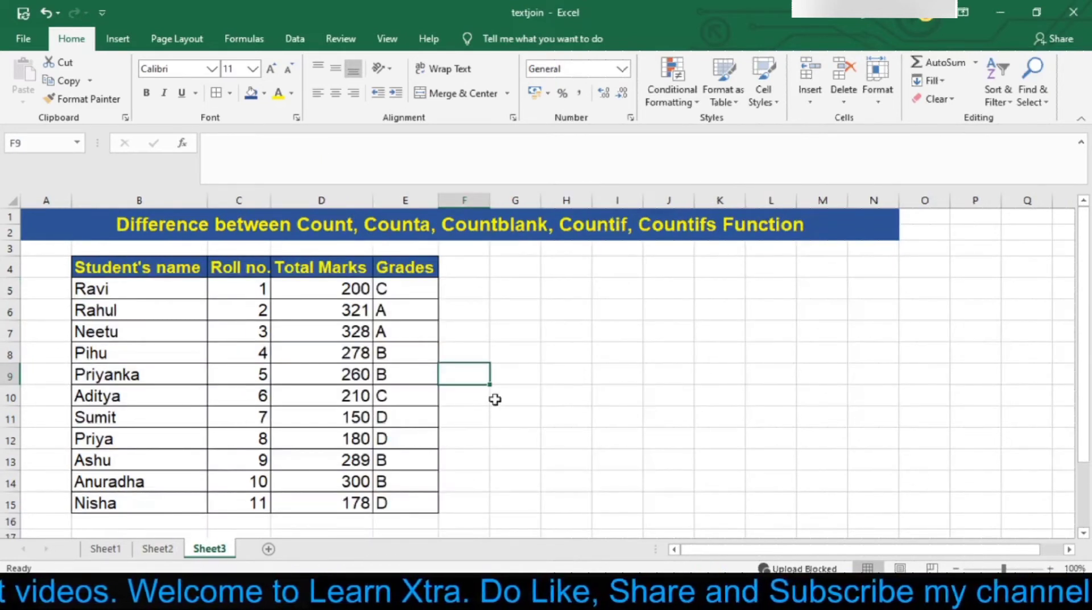
{"action": "left_click", "coordinate": [506, 311]}
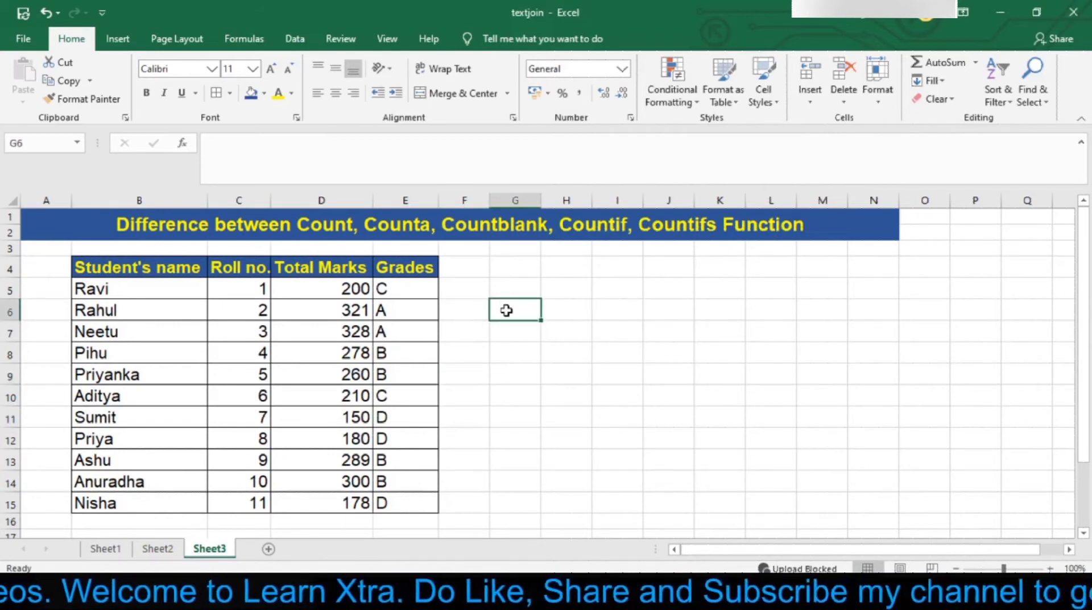
{"action": "type", "text": "=C"}
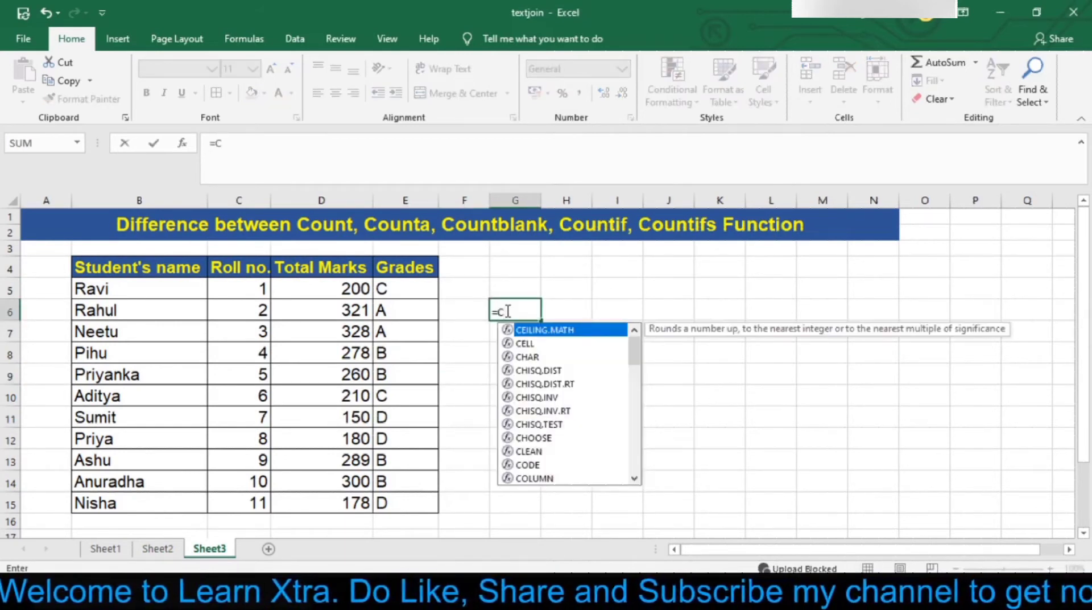
{"action": "type", "text": "OUNTIF"}
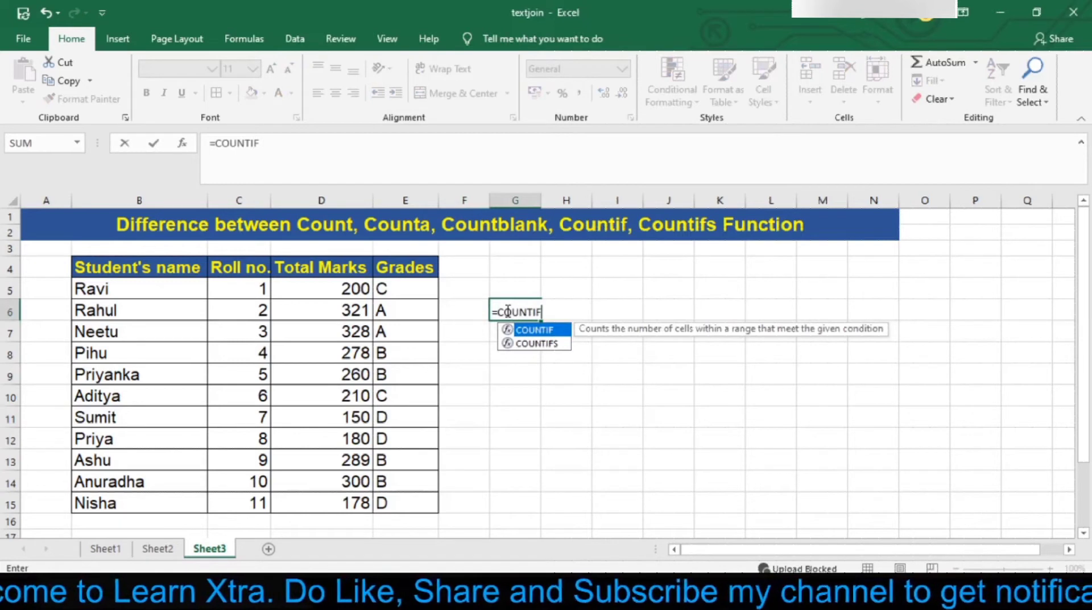
{"action": "type", "text": "("}
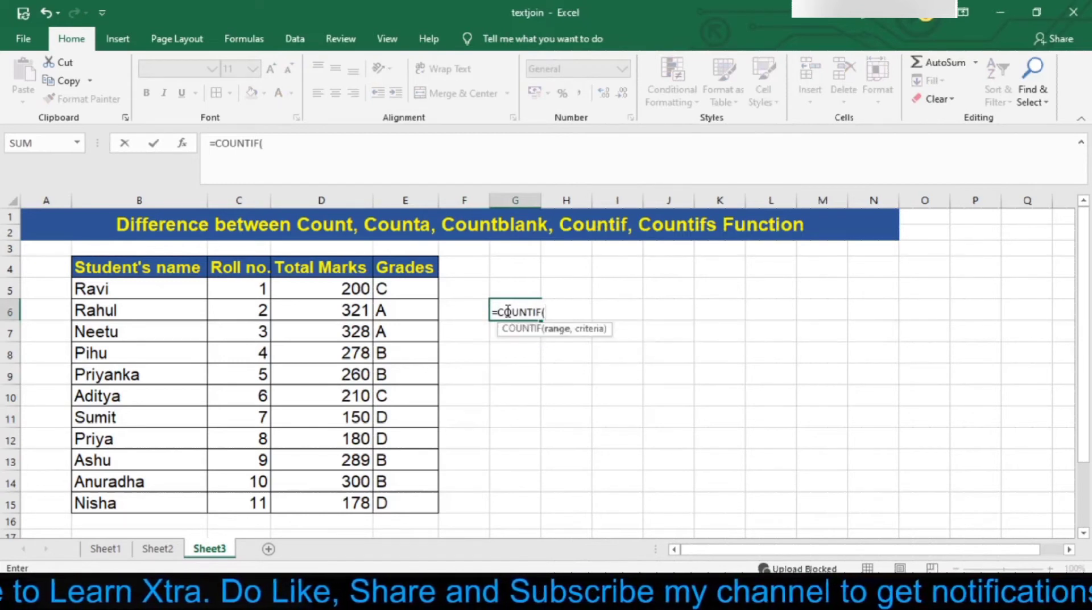
{"action": "left_click", "coordinate": [419, 295]}
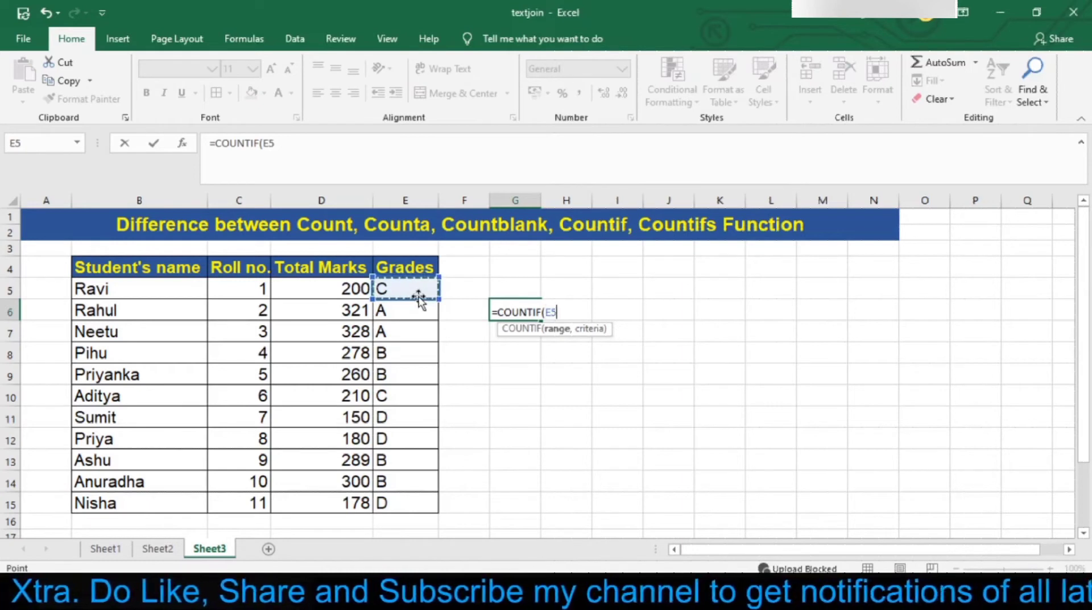
{"action": "key", "text": "shift+Down"}
{"action": "key", "text": "shift+Down"}
{"action": "key", "text": "shift+Down"}
{"action": "key", "text": "shift+Down"}
{"action": "key", "text": "shift+Down"}
{"action": "key", "text": "shift+Down"}
{"action": "key", "text": "shift+Down"}
{"action": "key", "text": "shift+Down"}
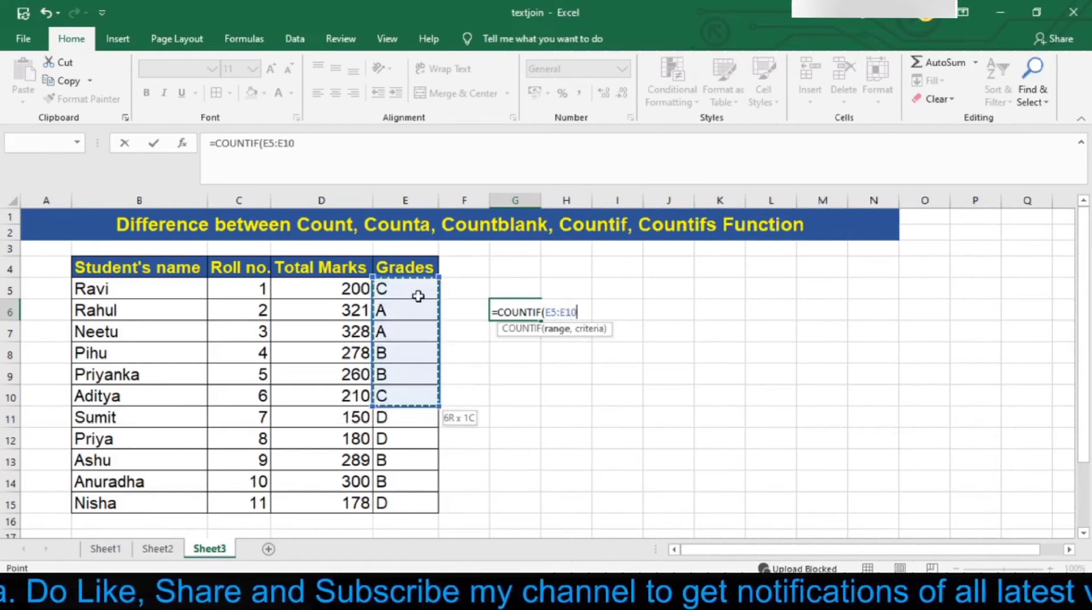
{"action": "key", "text": "shift+Down"}
{"action": "key", "text": "shift+Down"}
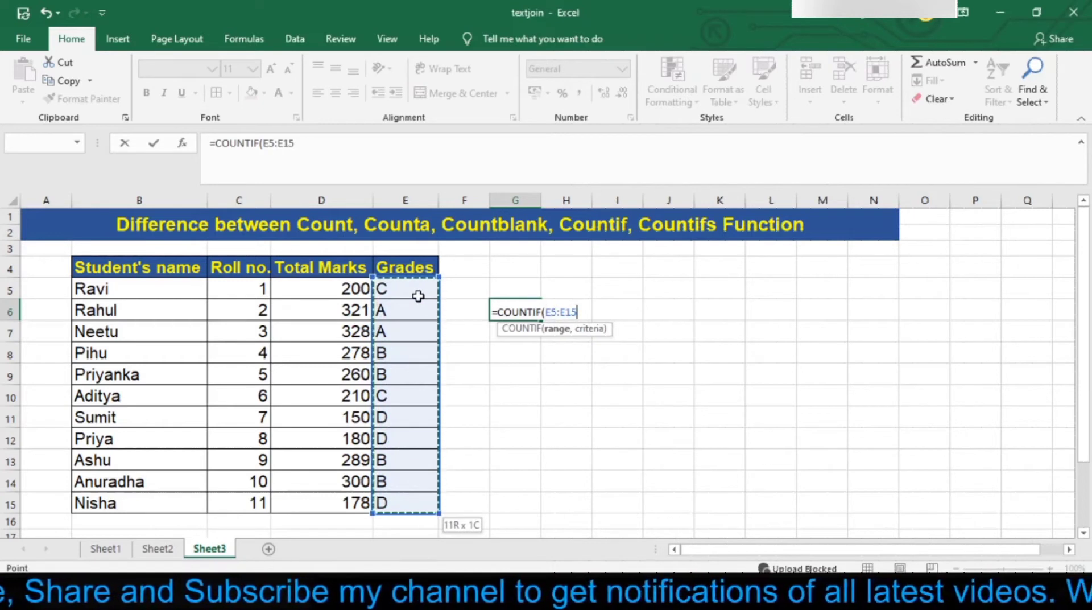
Complete the COUNTIF formula in G6 with "A" as the criterion.
{"action": "type", "text": ","}
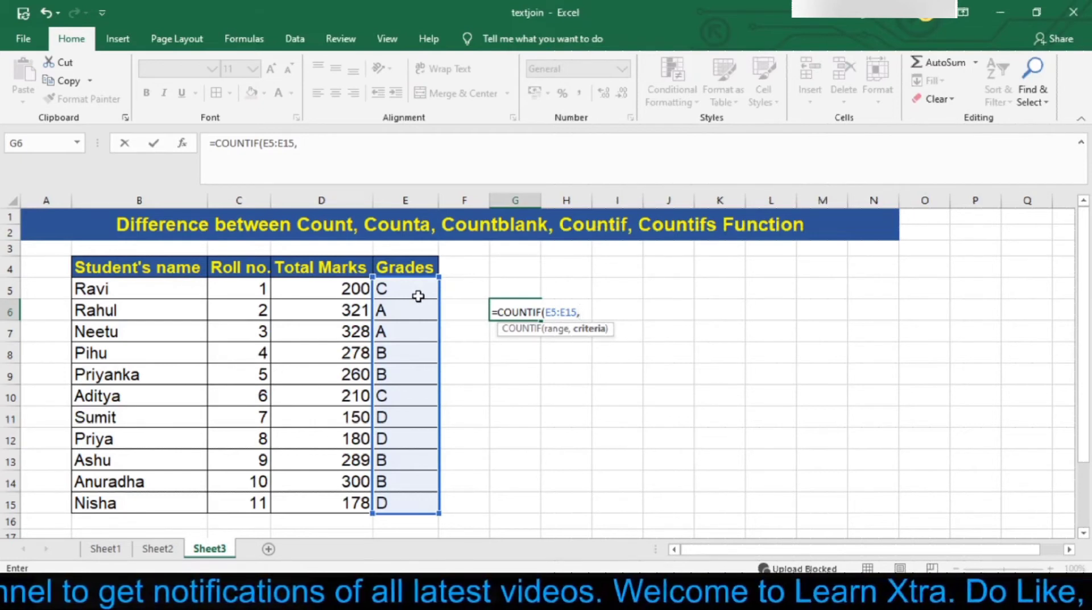
{"action": "type", "text": "\""}
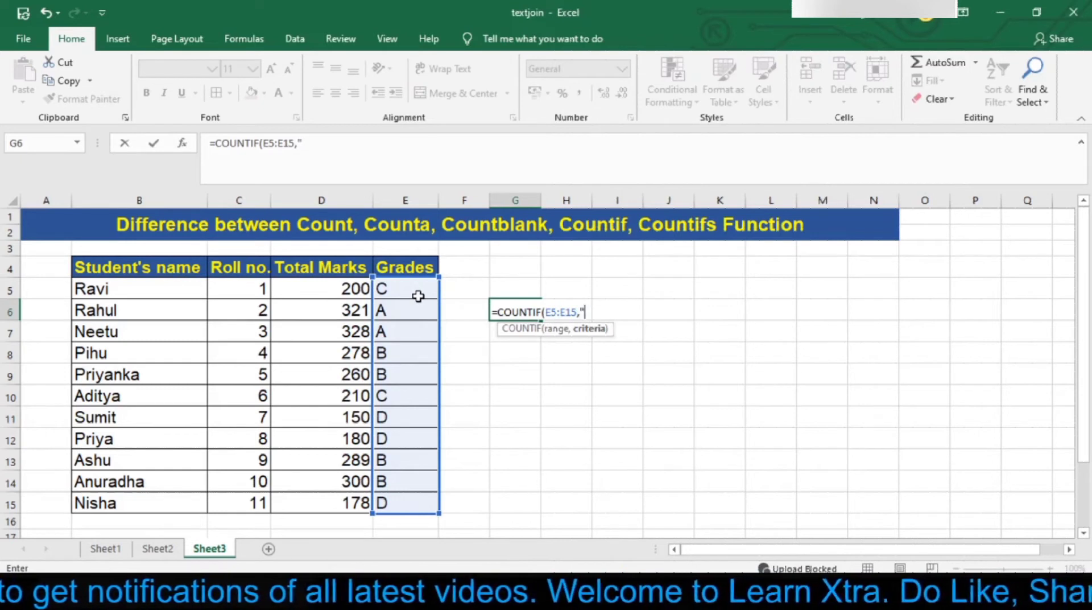
{"action": "type", "text": "A\""}
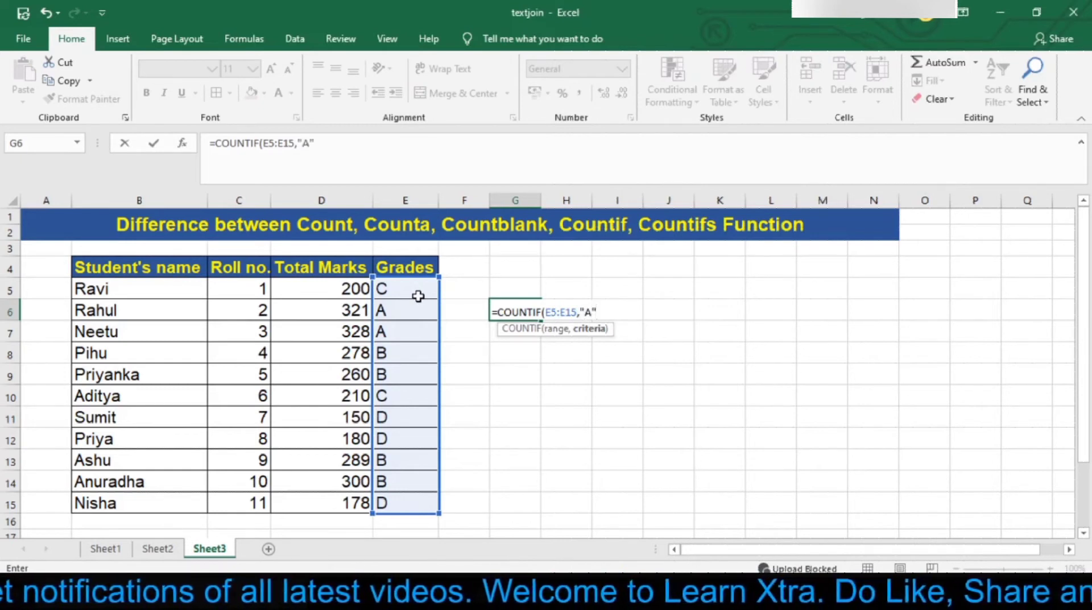
{"action": "type", "text": ")"}
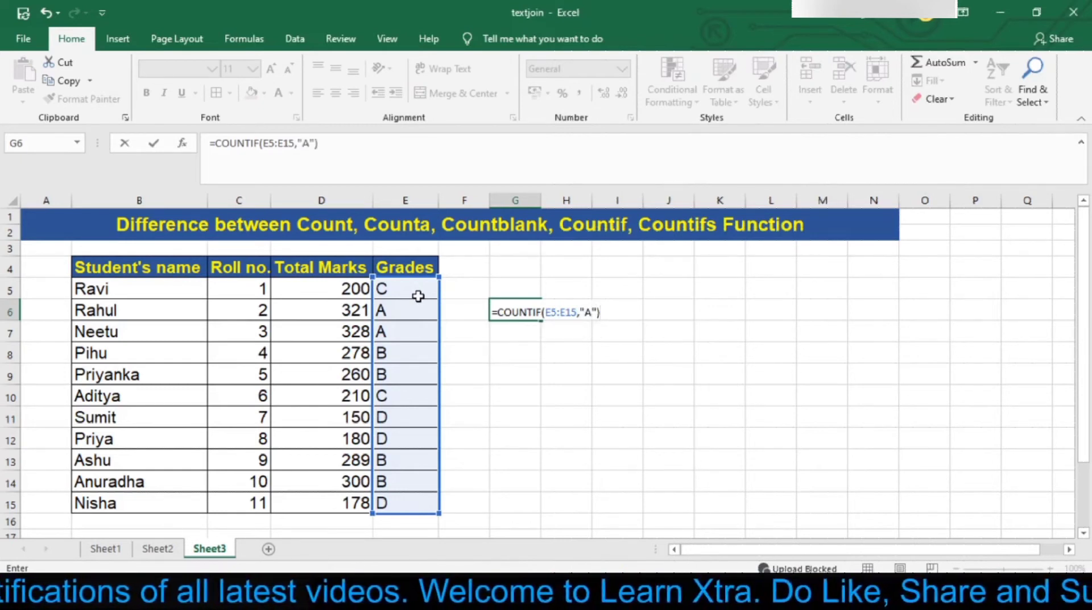
{"action": "key", "text": "Return"}
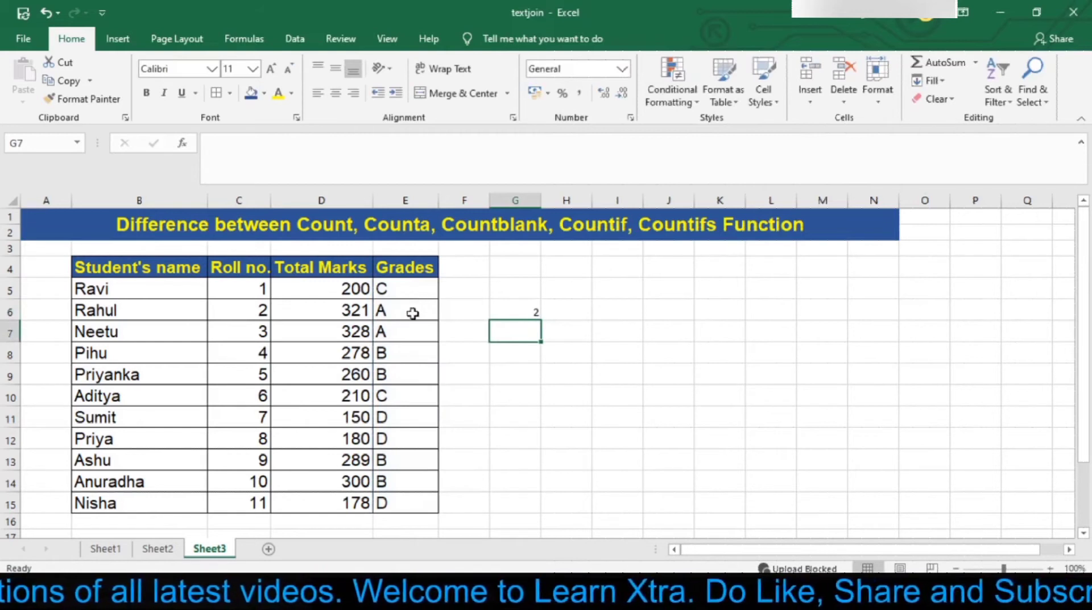
Examine the A grades in cells E6 and E7 to verify the COUNTIF result.
{"action": "left_click", "coordinate": [411, 313]}
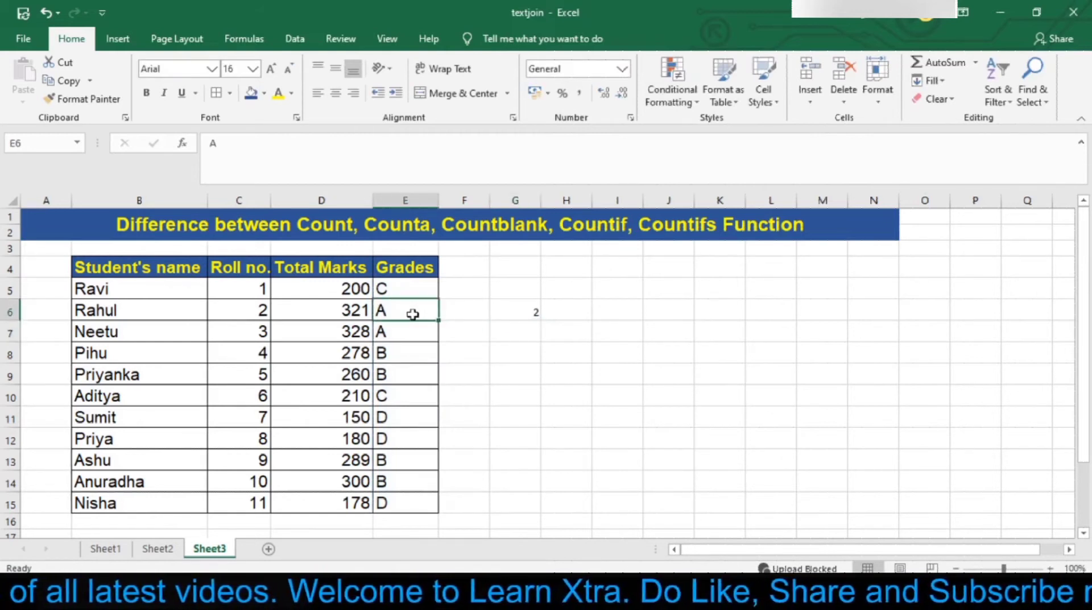
{"action": "key", "text": "shift+Down"}
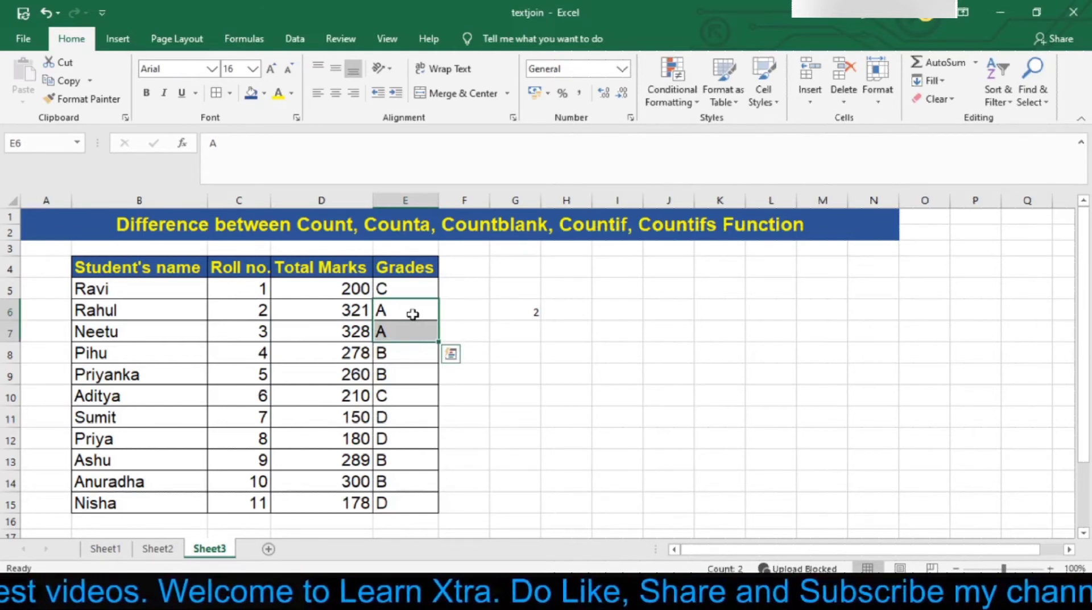
{"action": "key", "text": "Down"}
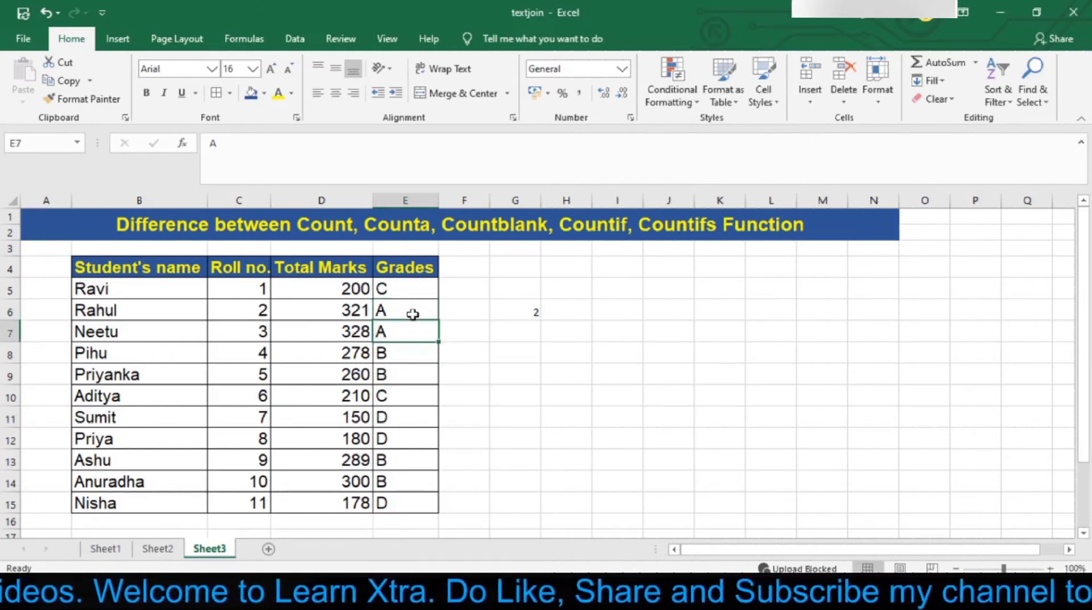
Start a COUNTIF formula in cell G8 with the Grades cells E5:E15 as its range.
{"action": "key", "text": "Right"}
{"action": "key", "text": "Right"}
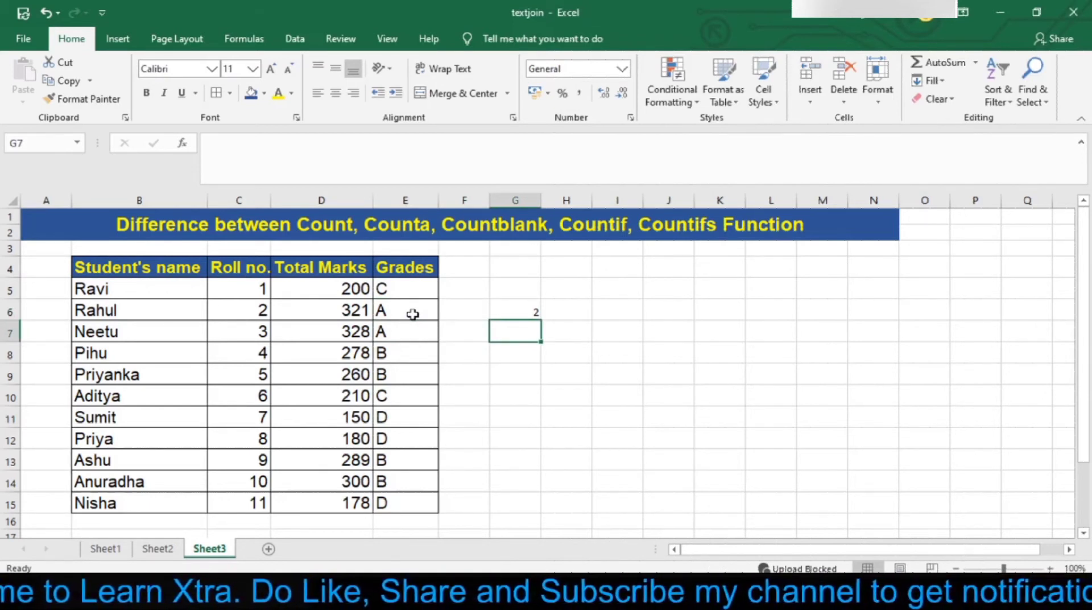
{"action": "key", "text": "Down"}
{"action": "type", "text": "="}
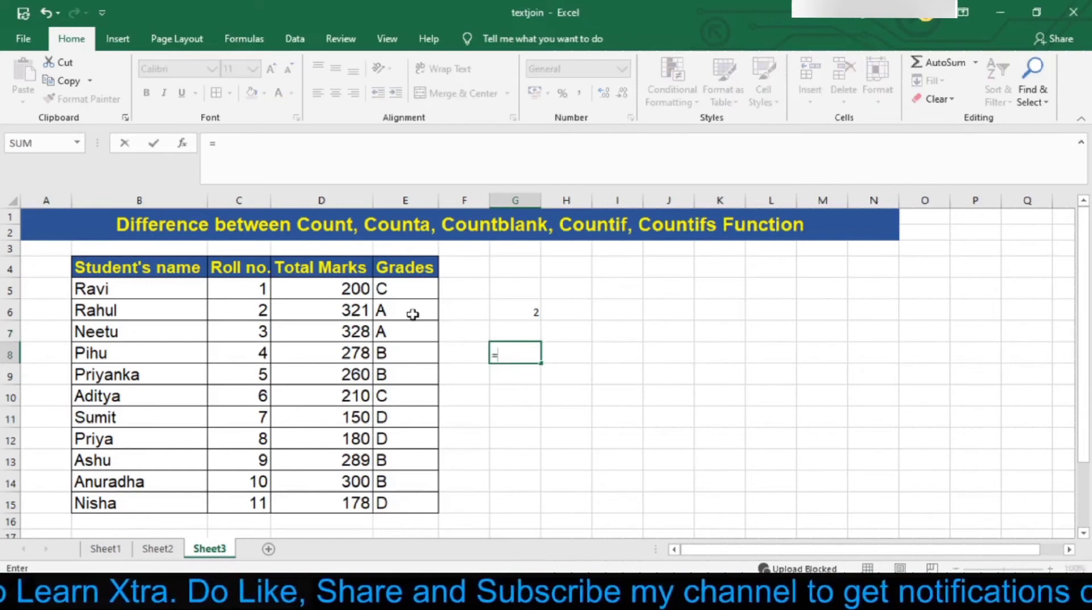
{"action": "type", "text": "COUNTIF"}
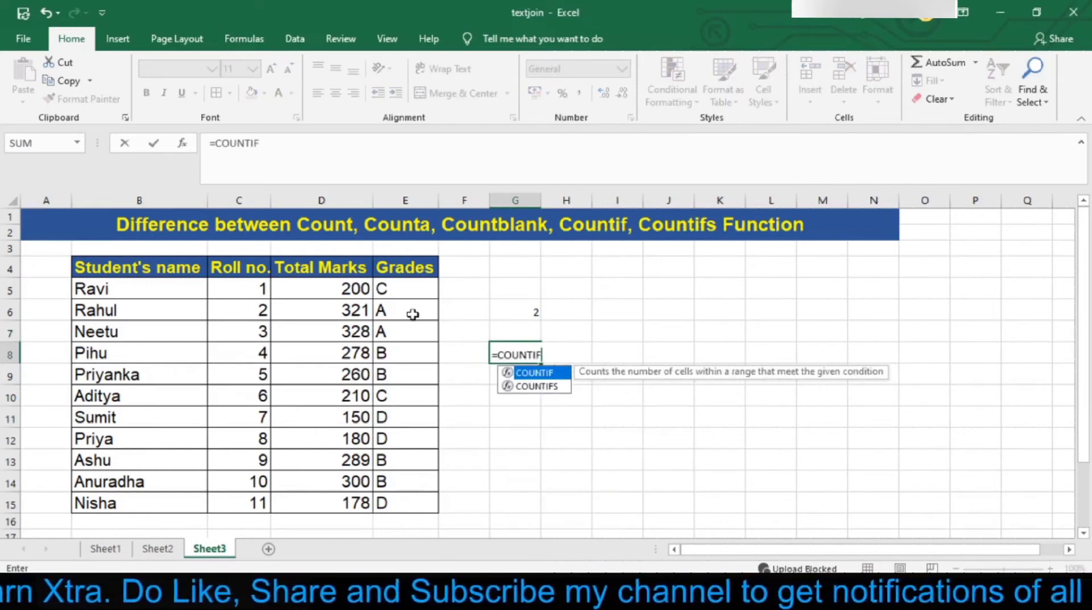
{"action": "type", "text": "("}
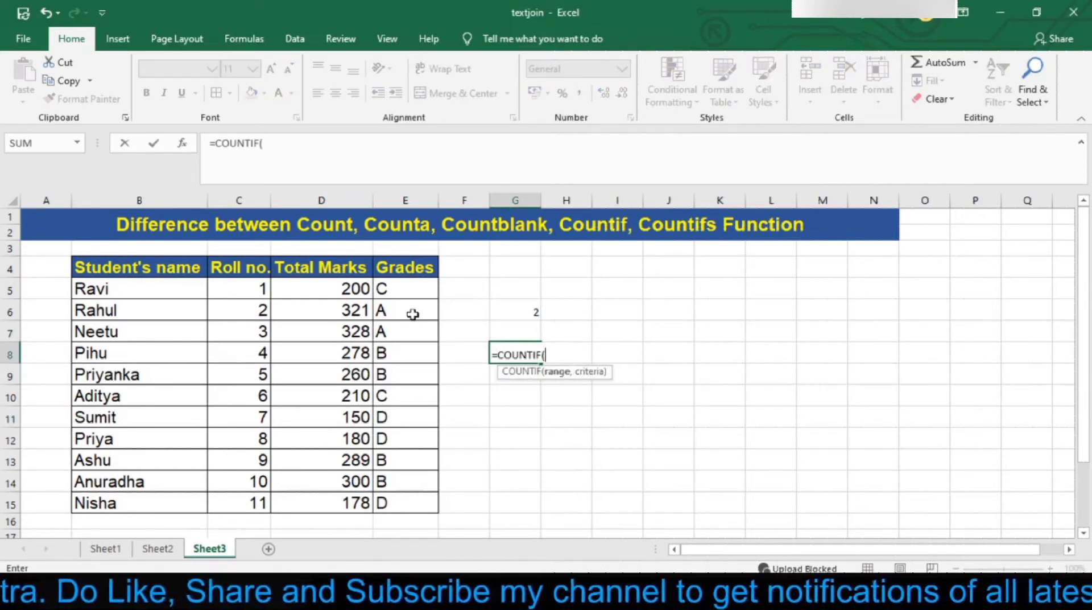
{"action": "left_click_drag", "start_coordinate": [409, 294], "coordinate": [409, 295]}
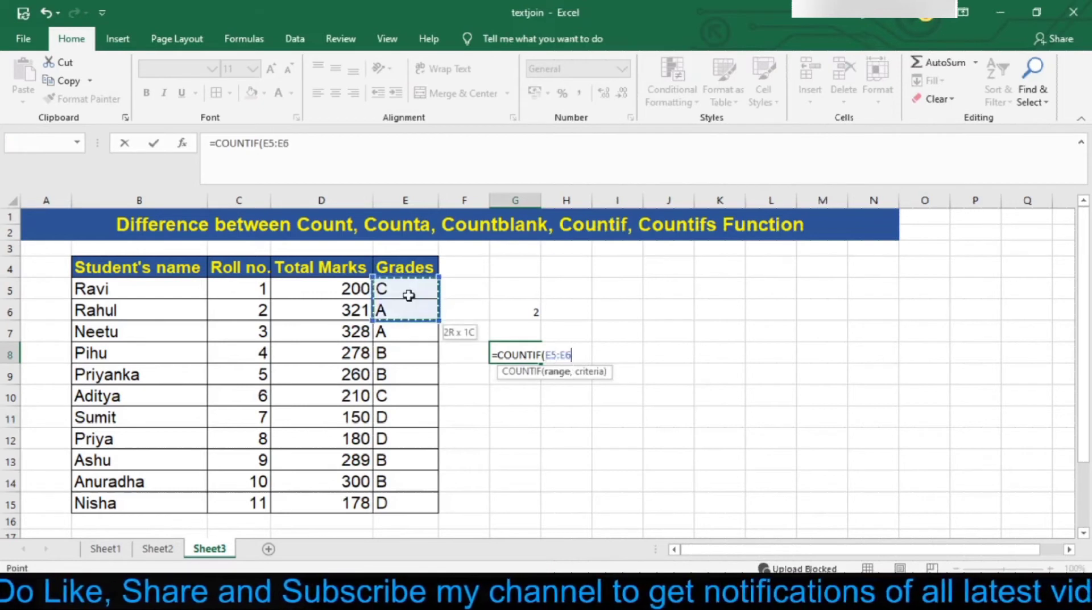
{"action": "key", "text": "shift+Down"}
{"action": "key", "text": "shift+Down"}
{"action": "key", "text": "shift+Down"}
{"action": "key", "text": "shift+Down"}
{"action": "key", "text": "shift+Down"}
{"action": "key", "text": "shift+Down"}
{"action": "key", "text": "shift+Down"}
{"action": "key", "text": "shift+Down"}
{"action": "key", "text": "shift+Down"}
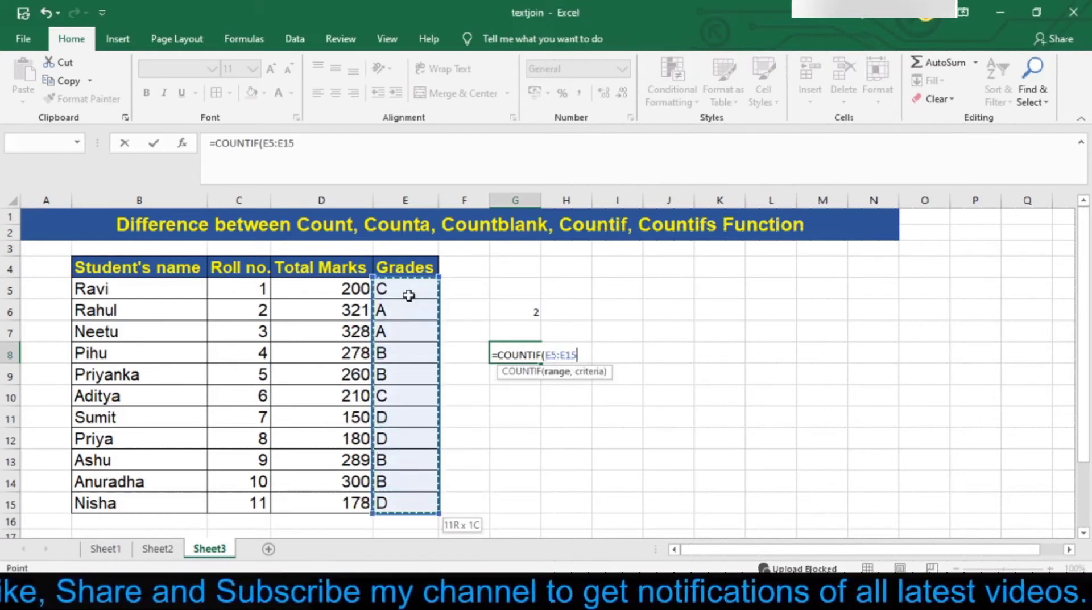
Complete the COUNTIF formula in G8 with "B" as the criterion.
{"action": "type", "text": ","}
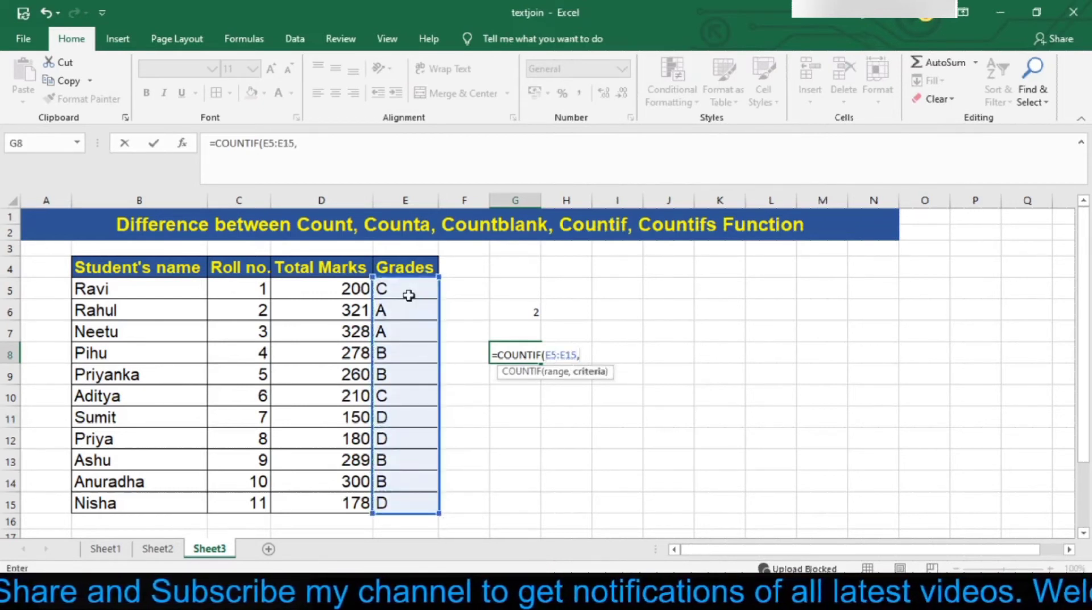
{"action": "type", "text": "\""}
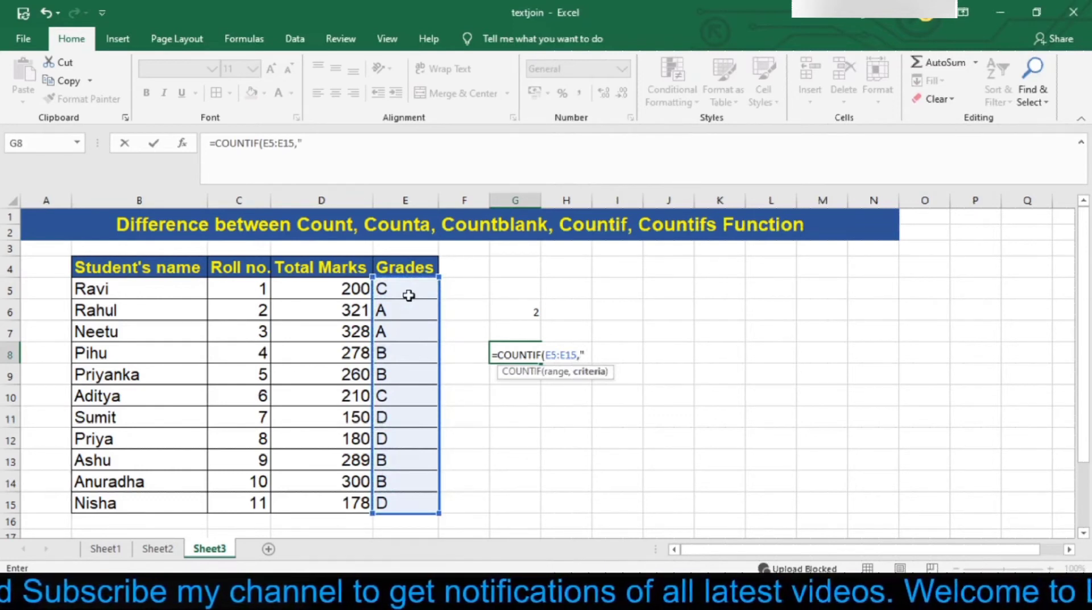
{"action": "type", "text": "B\""}
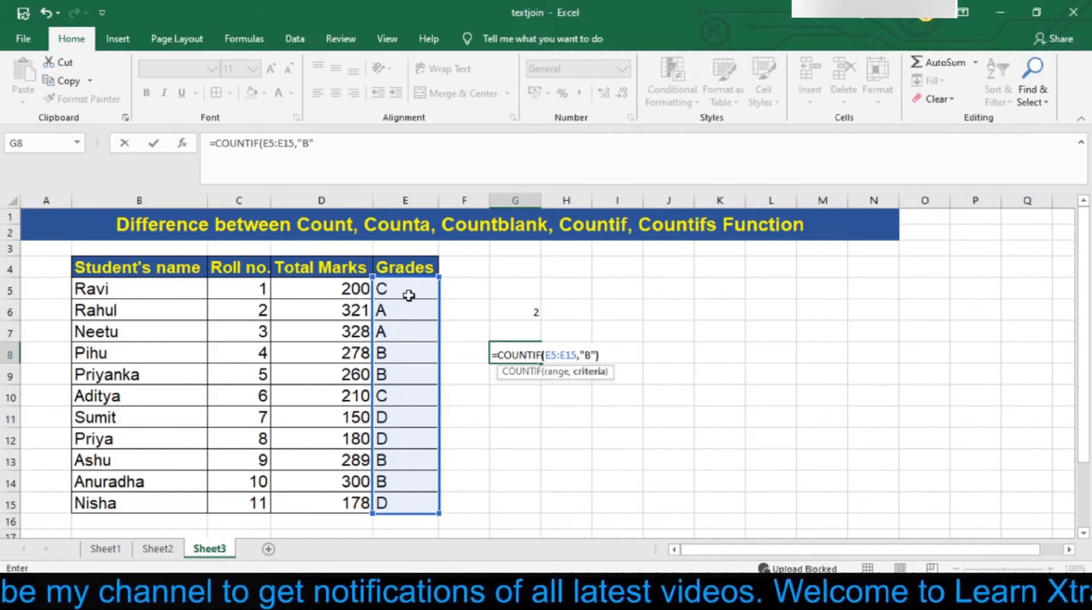
{"action": "type", "text": ")"}
{"action": "key", "text": "Return"}
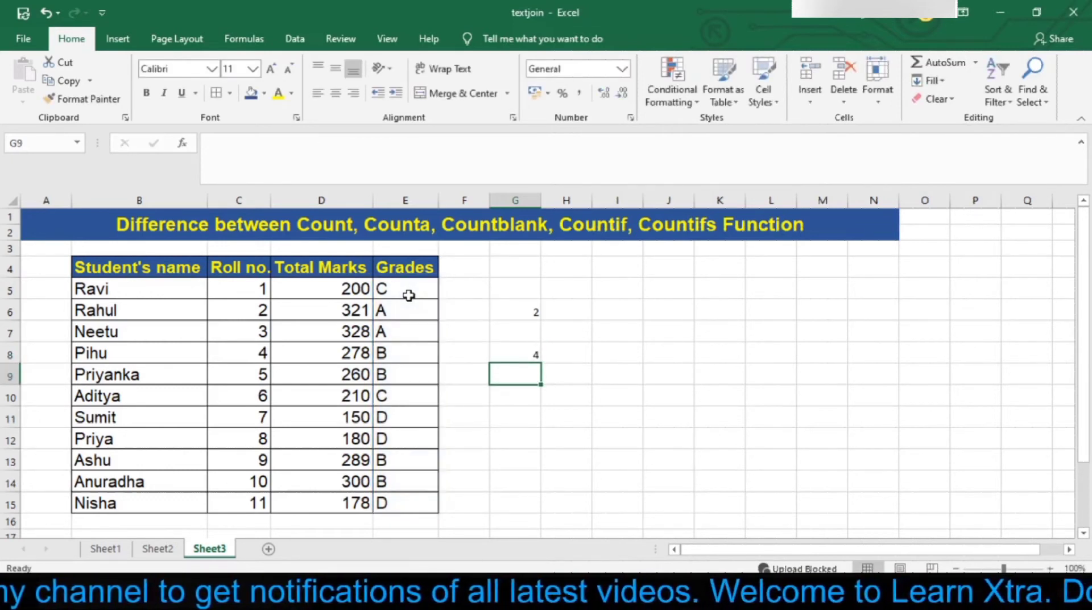
Select the B grades in cells E8:E9 and E13:E14 together to verify the COUNTIF result in G8.
{"action": "left_click", "coordinate": [406, 350]}
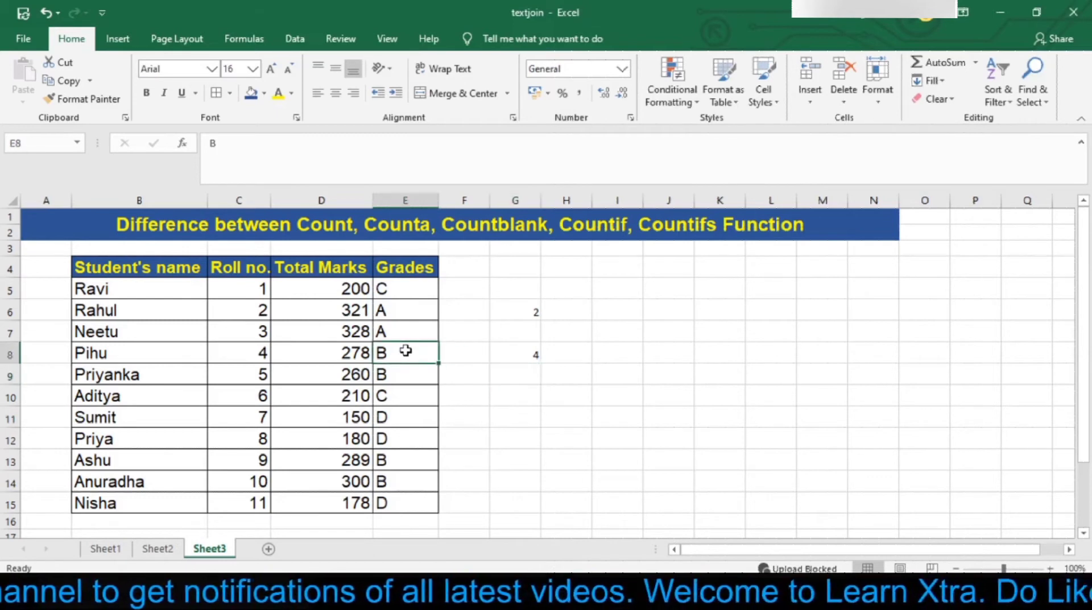
{"action": "key", "text": "shift+Down"}
{"action": "left_click", "coordinate": [408, 453], "text": "ctrl"}
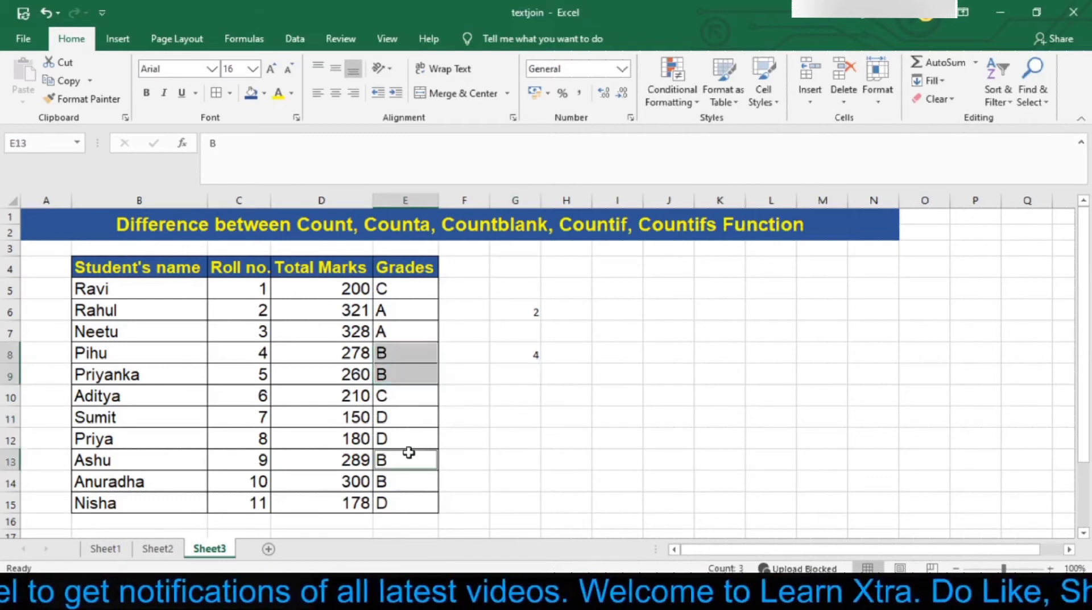
{"action": "key", "text": "shift+Down"}
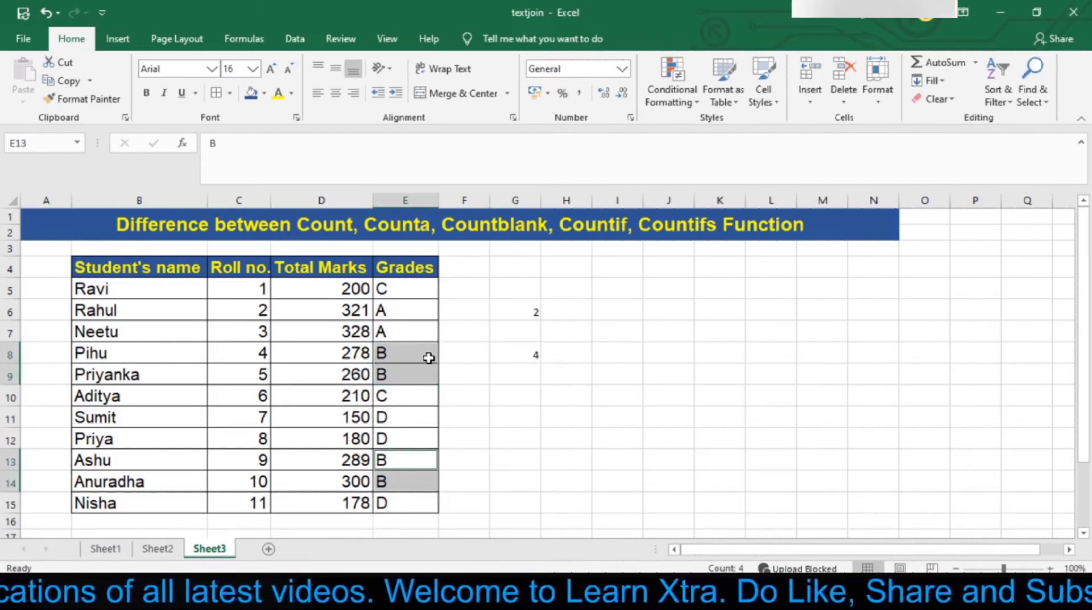
Start a COUNTIF formula in cell I6 with the Total Marks cells D5:D15 as its range.
{"action": "left_click", "coordinate": [547, 391]}
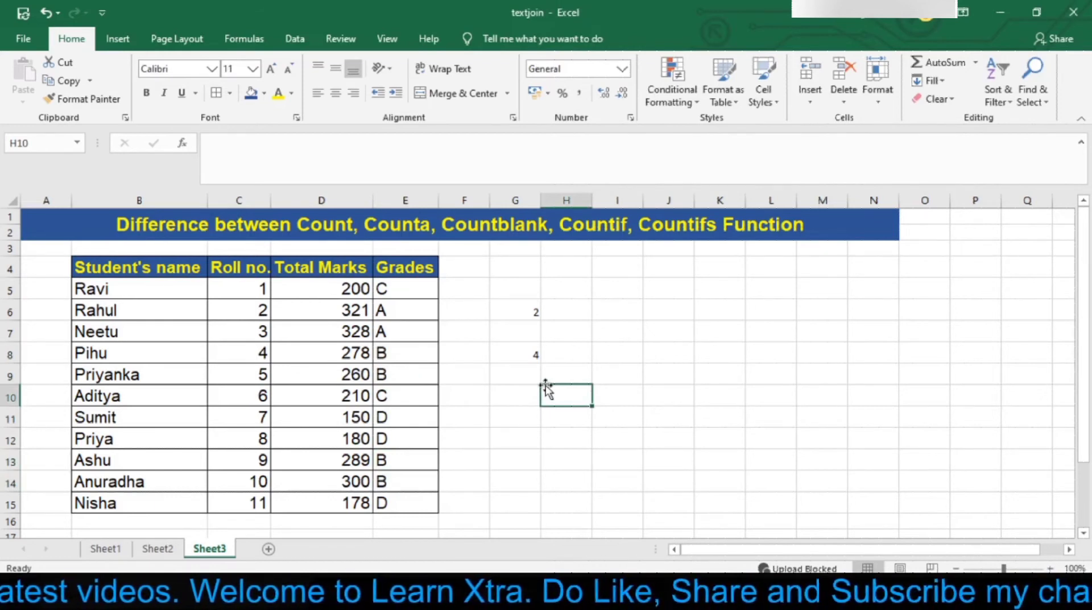
{"action": "key", "text": "Right"}
{"action": "key", "text": "Up"}
{"action": "key", "text": "Up"}
{"action": "key", "text": "Up"}
{"action": "key", "text": "Up"}
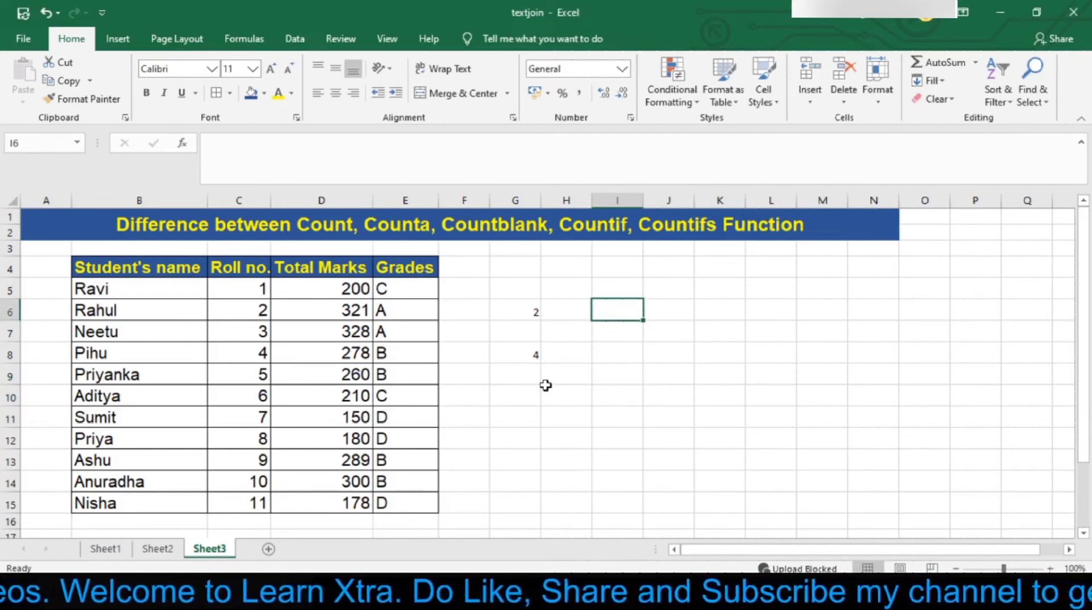
{"action": "type", "text": "=COUNT"}
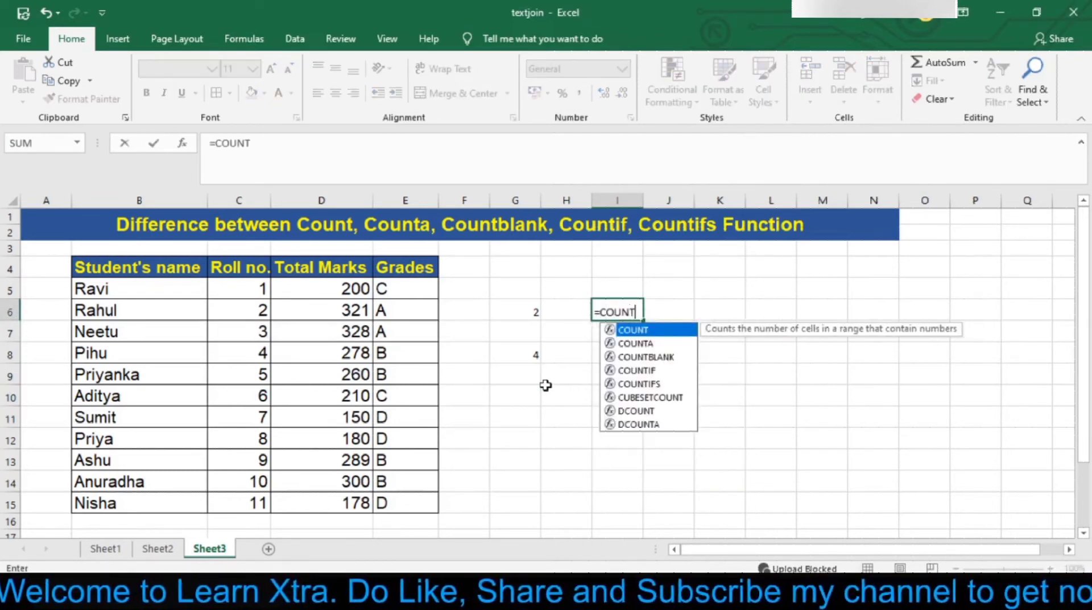
{"action": "type", "text": "IF("}
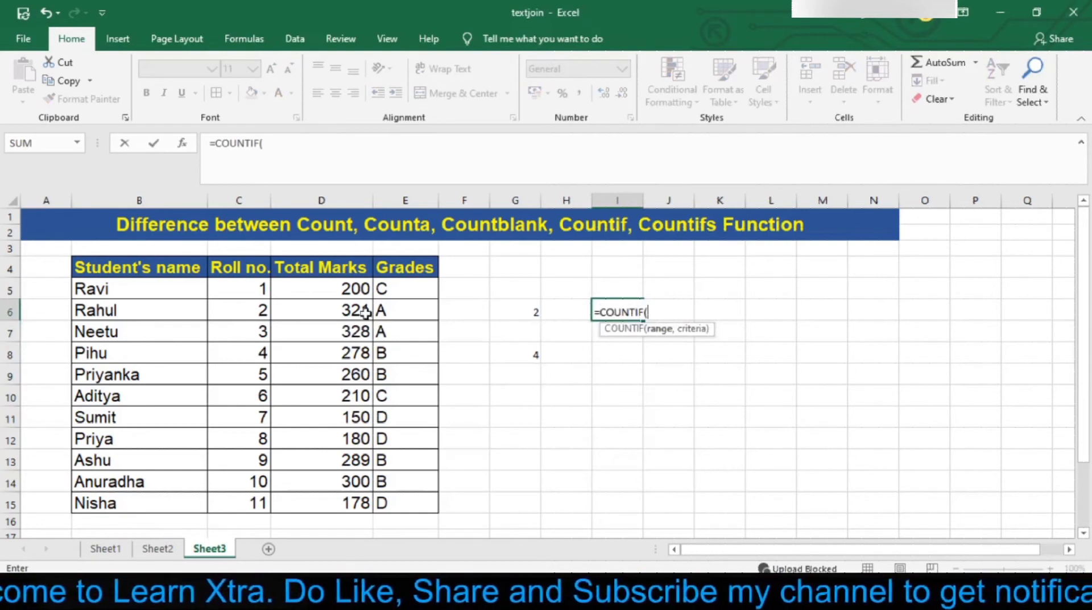
{"action": "left_click", "coordinate": [334, 292]}
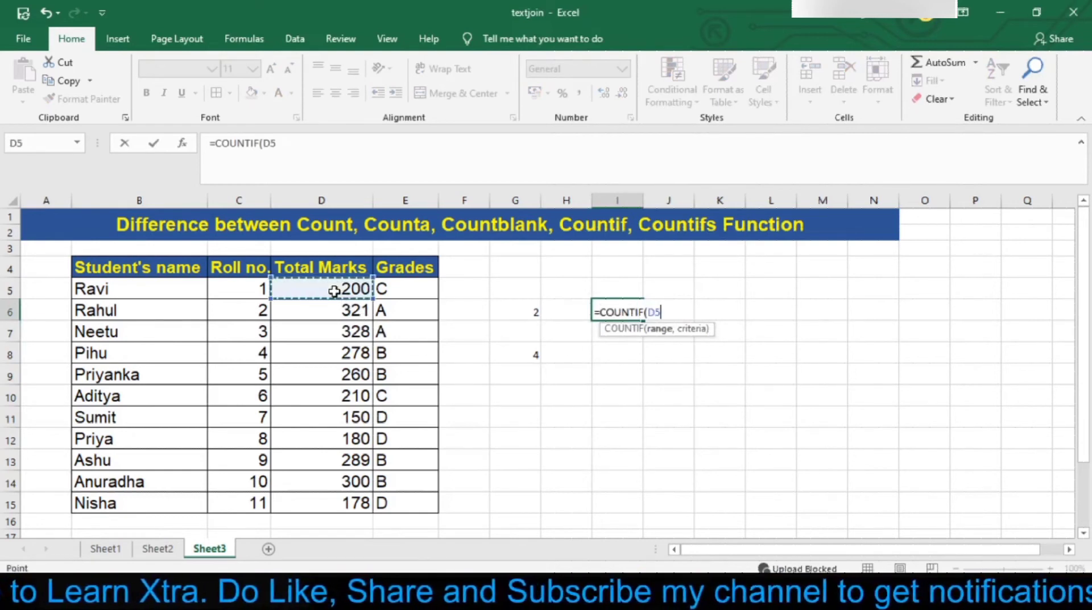
{"action": "key", "text": "shift+Down"}
{"action": "key", "text": "shift+Down"}
{"action": "key", "text": "shift+Down"}
{"action": "key", "text": "shift+Down"}
{"action": "key", "text": "shift+Down"}
{"action": "key", "text": "shift+Down"}
{"action": "key", "text": "shift+Down"}
{"action": "key", "text": "shift+Down"}
{"action": "key", "text": "shift+Down"}
{"action": "key", "text": "shift+Down"}
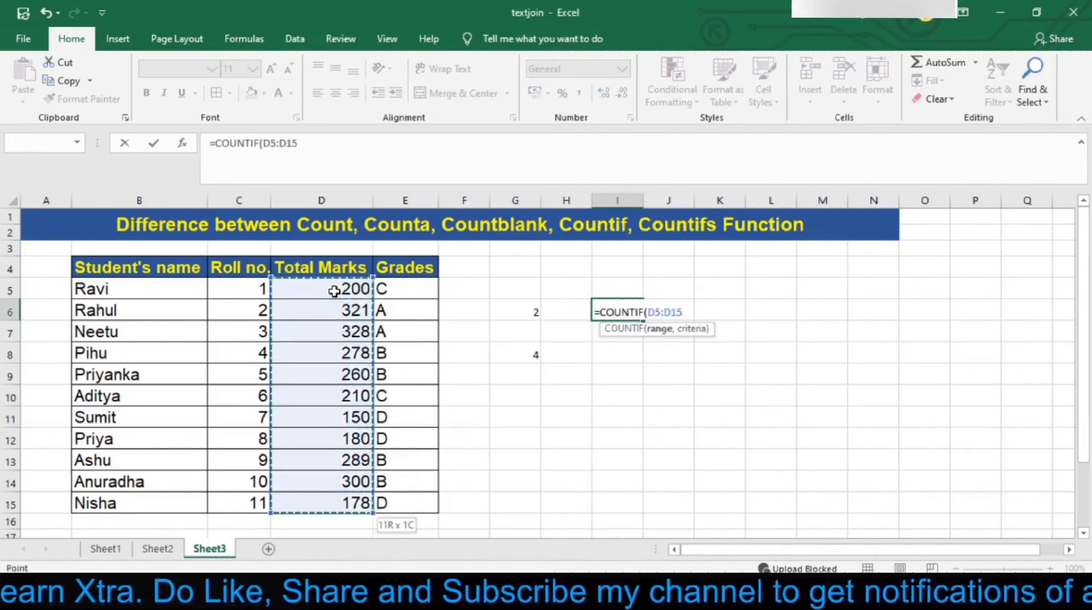
Complete the COUNTIF formula in I6 with ">200" as the criterion and review the entered formula.
{"action": "type", "text": ",\""}
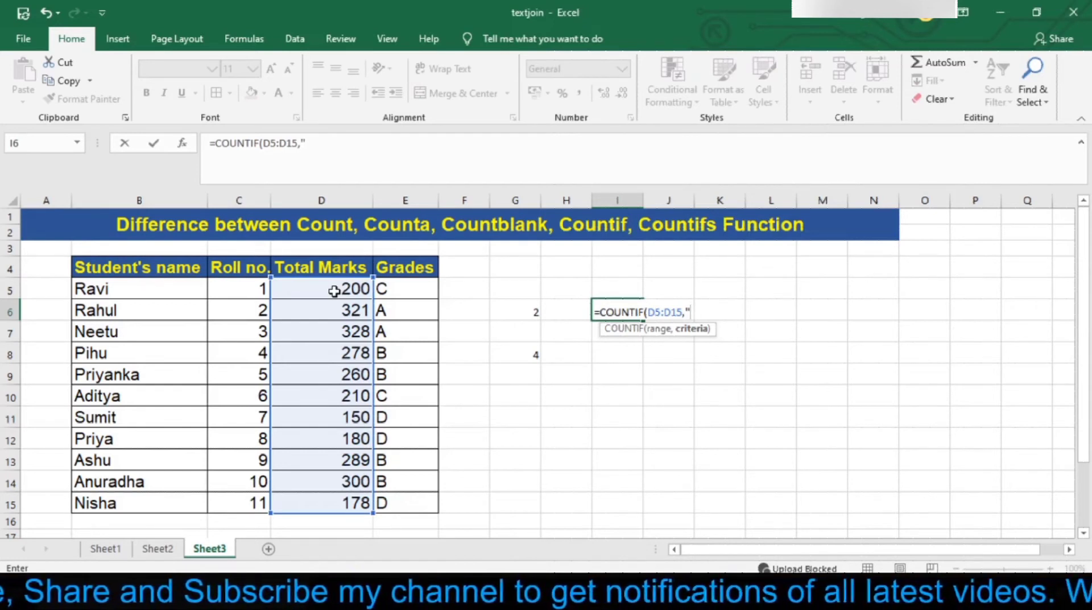
{"action": "type", "text": ">"}
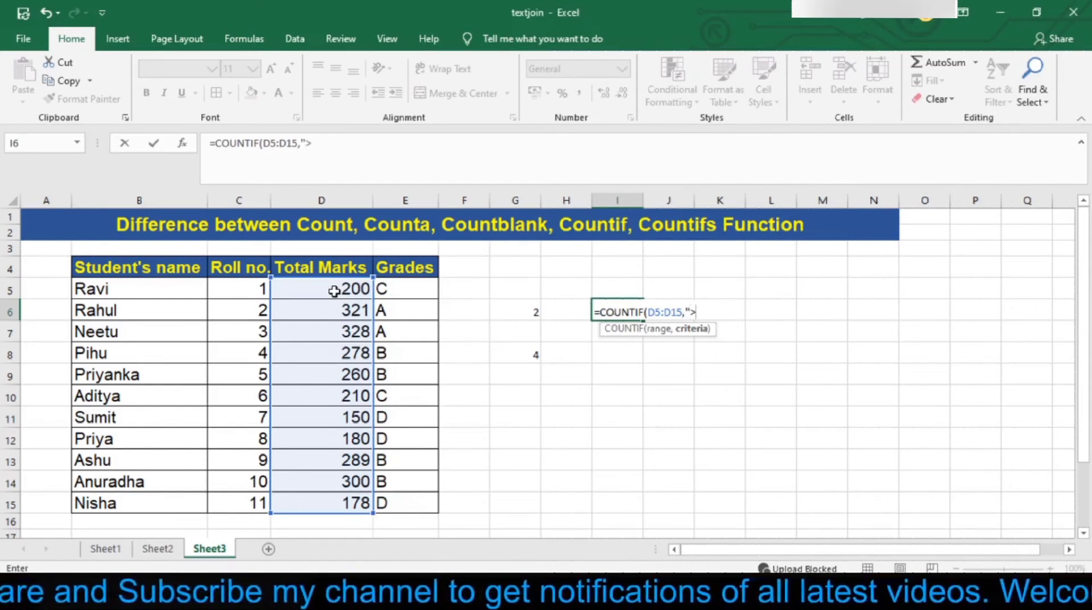
{"action": "type", "text": "200\")"}
{"action": "key", "text": "Return"}
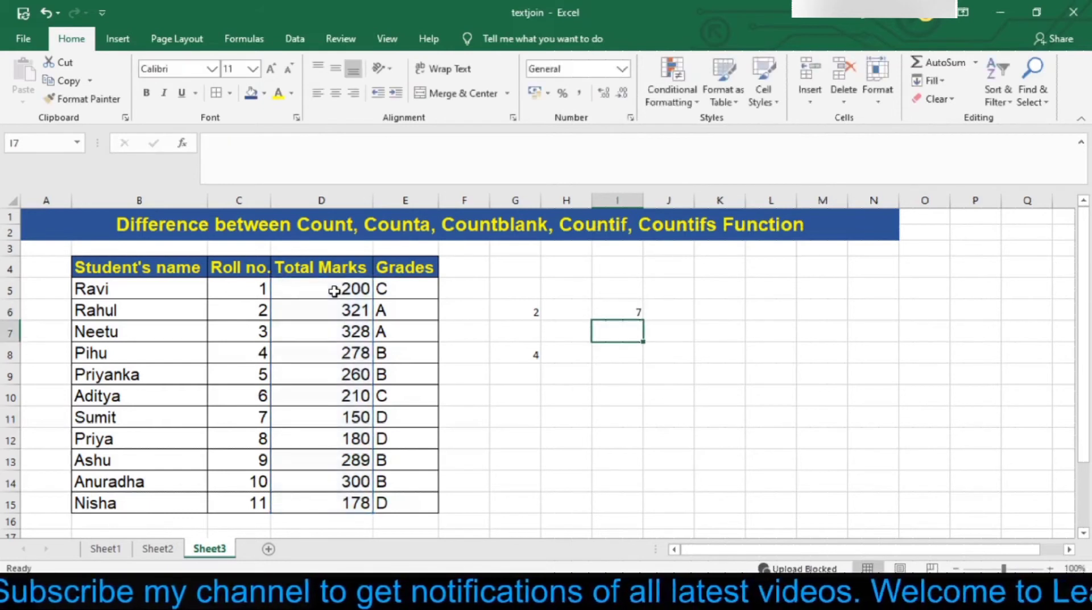
{"action": "left_click", "coordinate": [630, 308]}
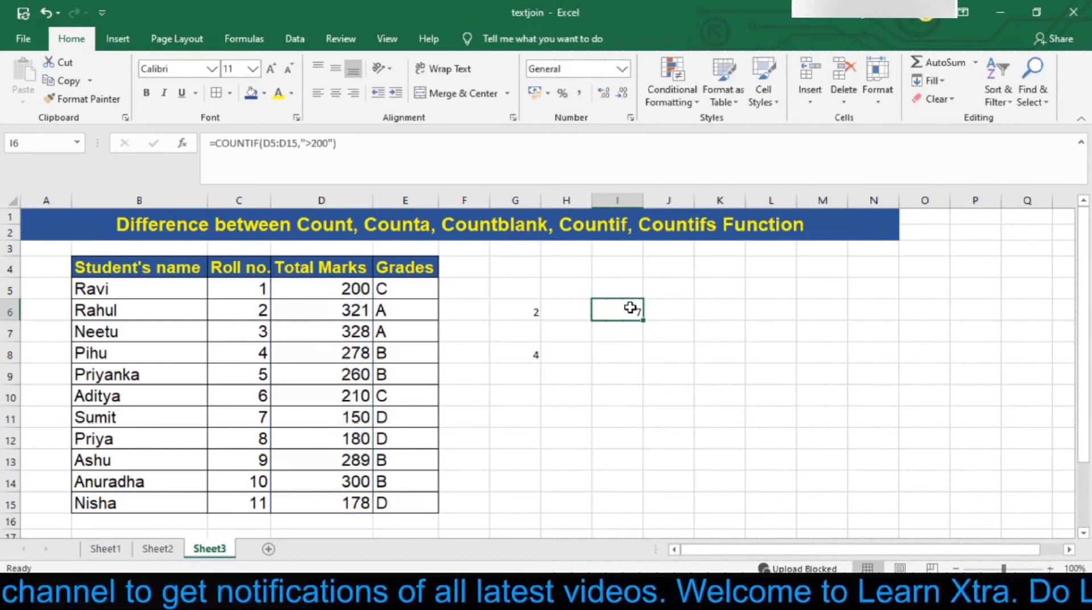
{"action": "left_click", "coordinate": [619, 351]}
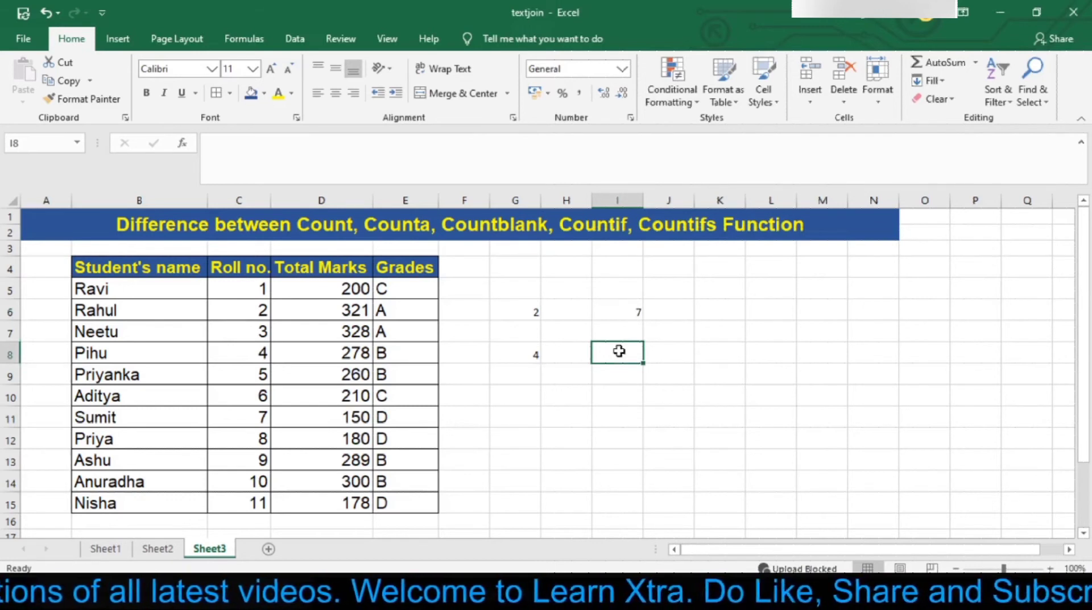
{"action": "type", "text": "=COUN"}
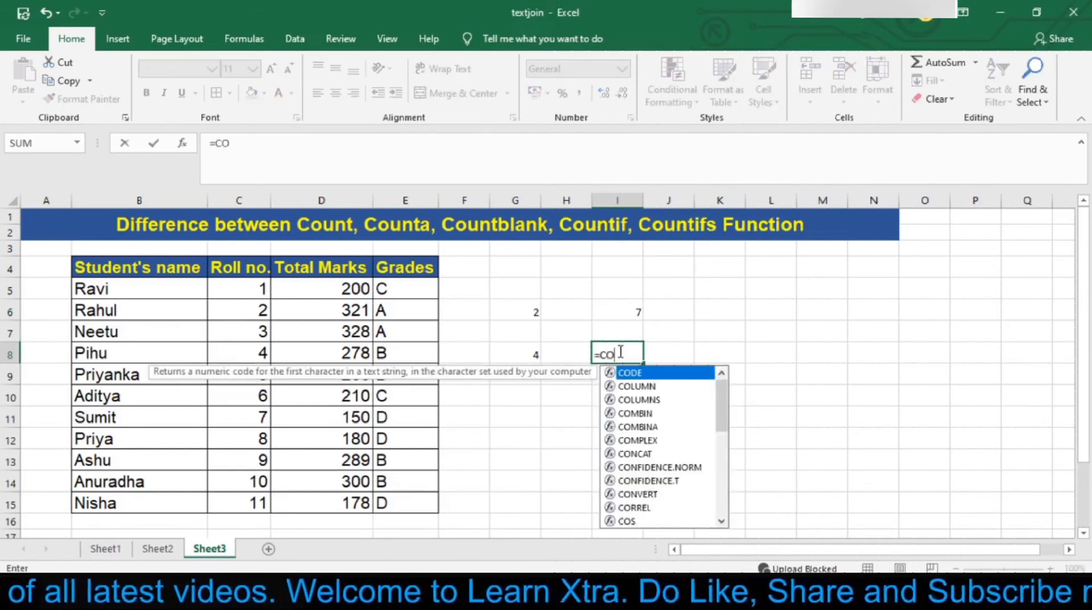
{"action": "type", "text": "TIF"}
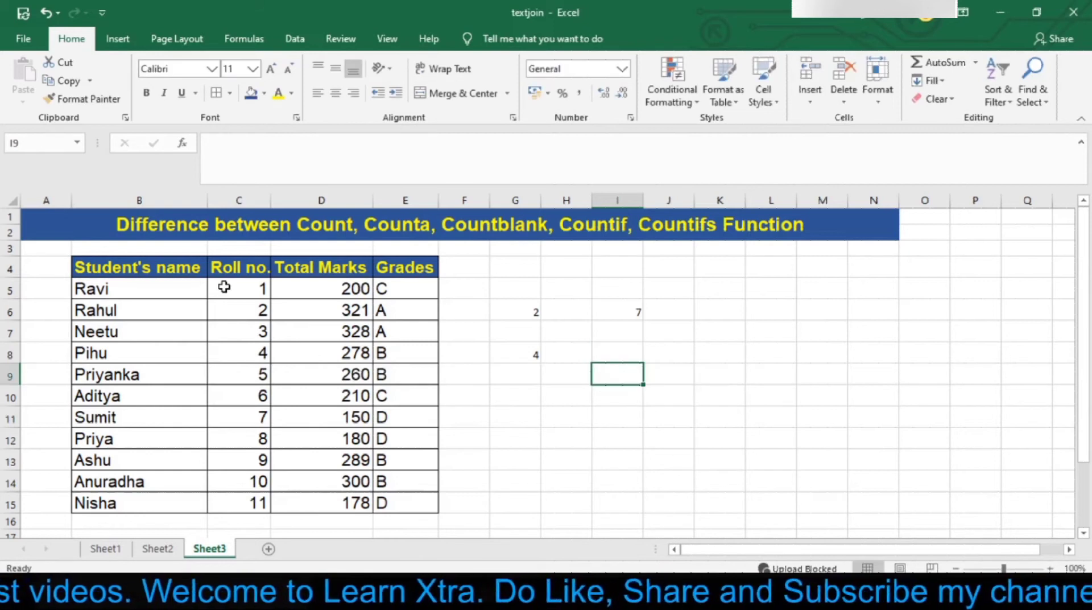
Start a COUNTIFS formula in cell I9 with the Grades cells E5:E15 as the first criteria range.
{"action": "type", "text": "="}
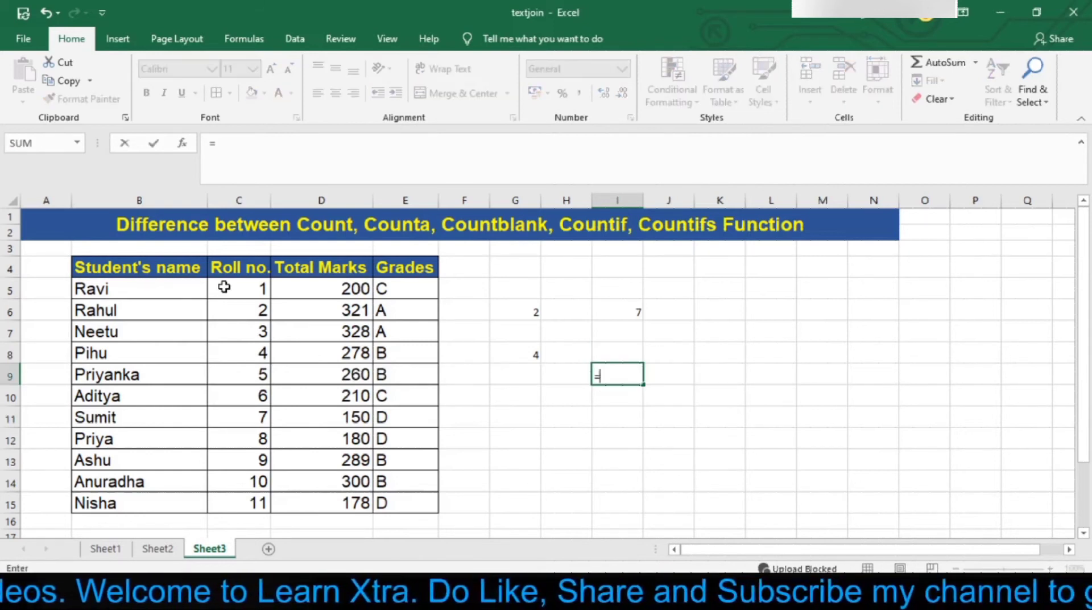
{"action": "type", "text": "COUNTIFS"}
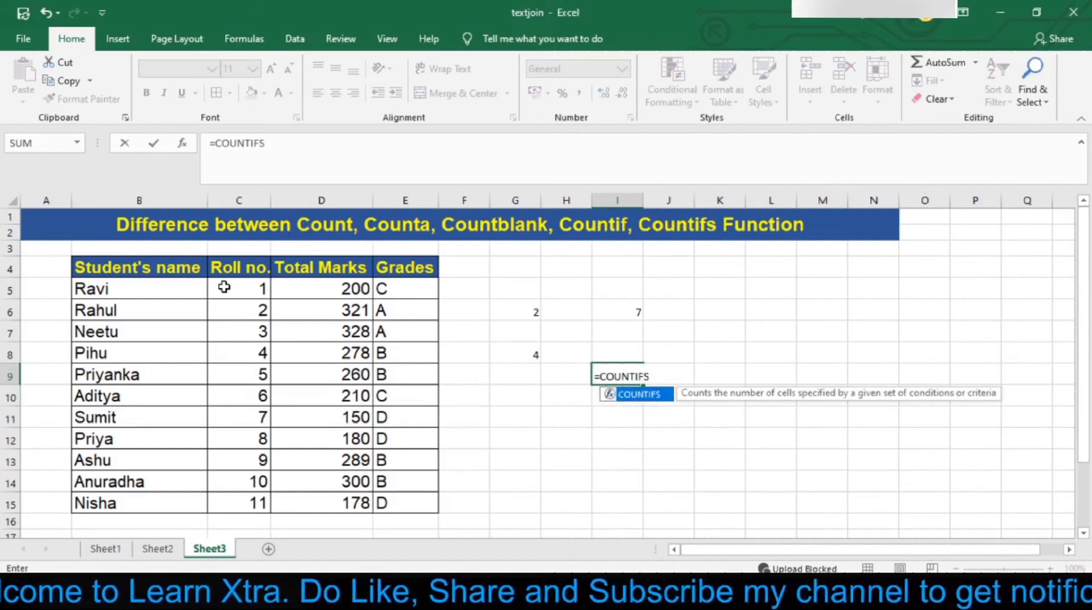
{"action": "type", "text": "("}
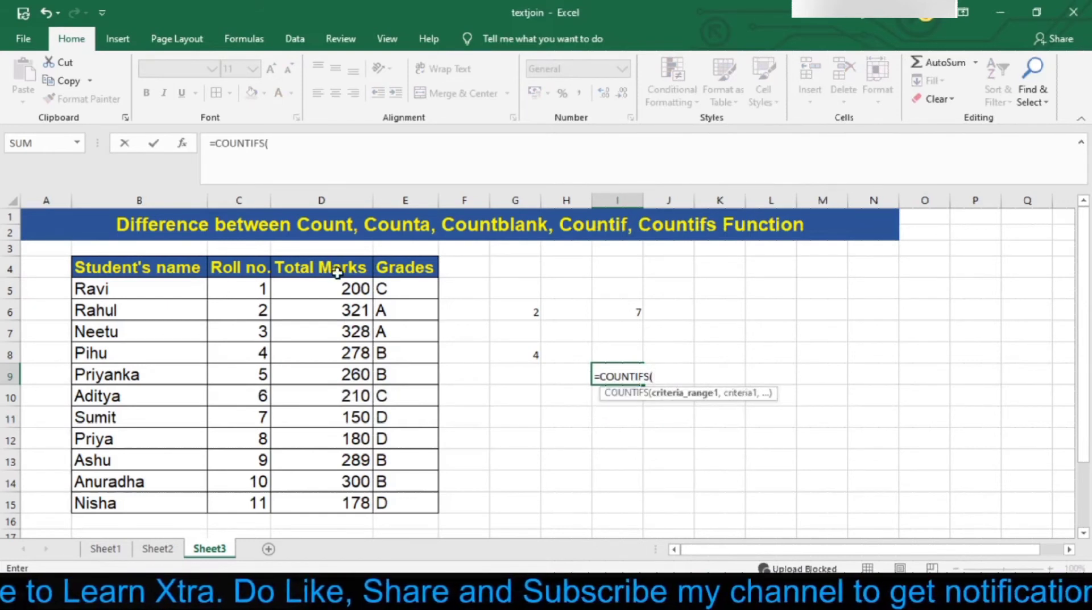
{"action": "left_click", "coordinate": [413, 291]}
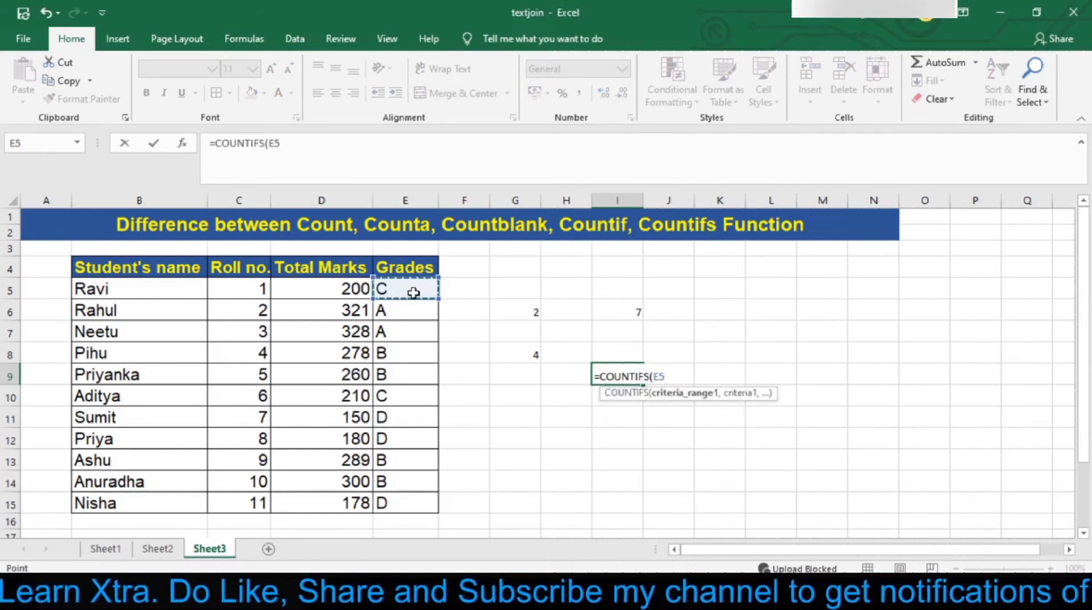
{"action": "key", "text": "shift+Down"}
{"action": "key", "text": "shift+Down"}
{"action": "key", "text": "shift+Down"}
{"action": "key", "text": "shift+Down"}
{"action": "key", "text": "shift+Down"}
{"action": "key", "text": "shift+Down"}
{"action": "key", "text": "shift+Down"}
{"action": "key", "text": "shift+Down"}
{"action": "key", "text": "shift+Down"}
{"action": "key", "text": "shift+Down"}
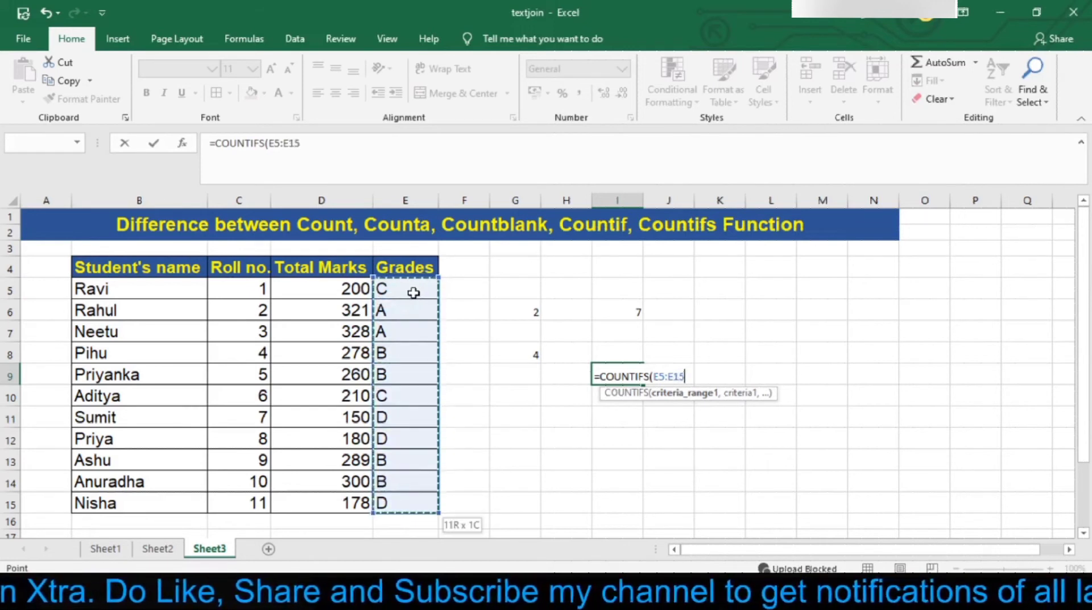
Complete the COUNTIFS formula in I9 with "A" as the first criterion and Total Marks D5:D15 with ">325" as the second condition.
{"action": "type", "text": ","}
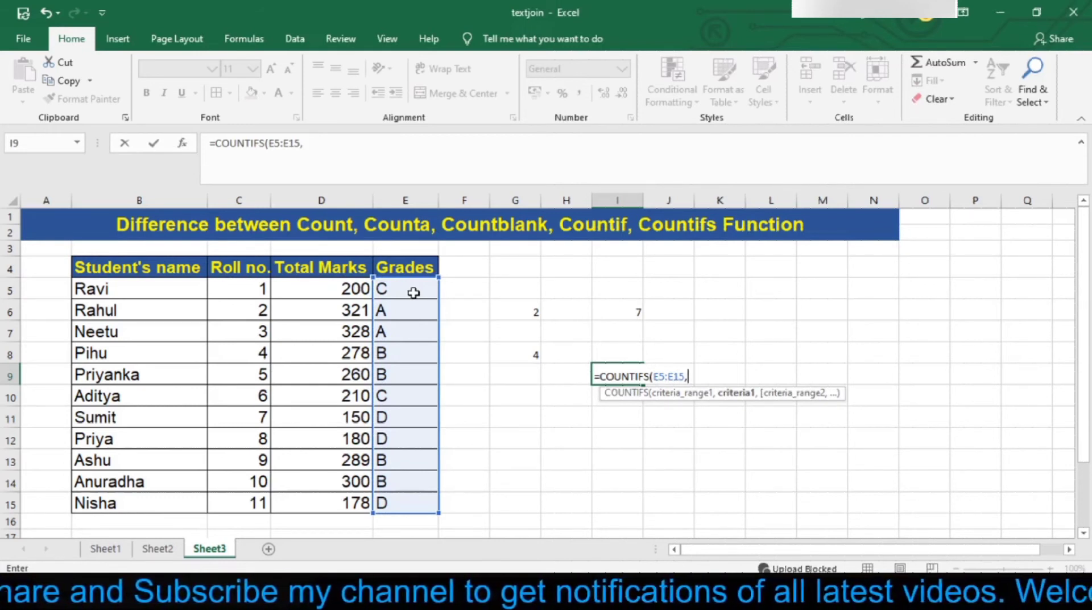
{"action": "type", "text": "\"A\","}
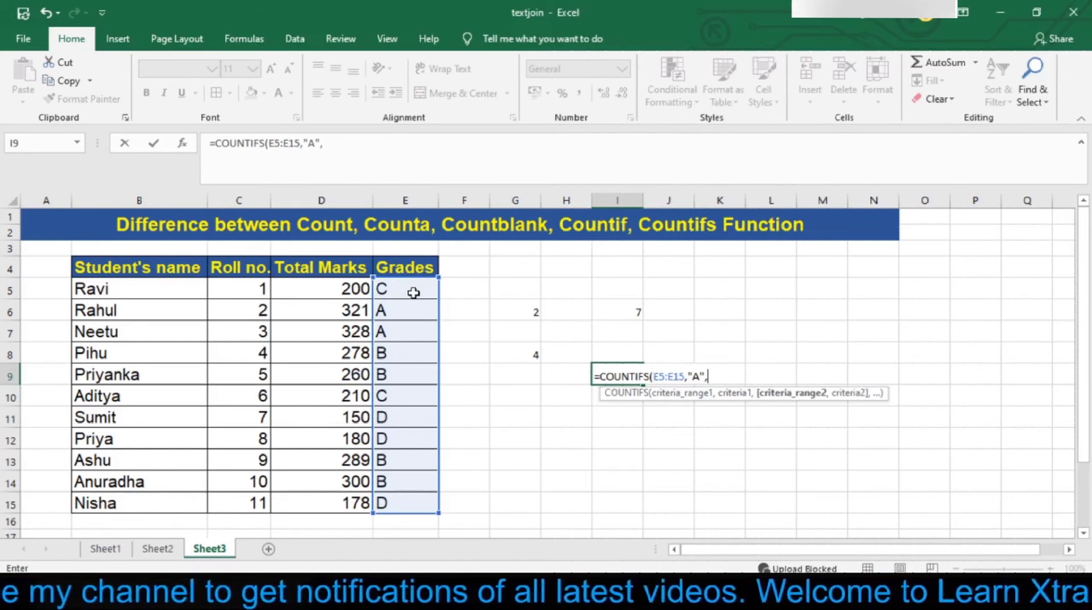
{"action": "left_click_drag", "start_coordinate": [351, 289], "coordinate": [351, 503]}
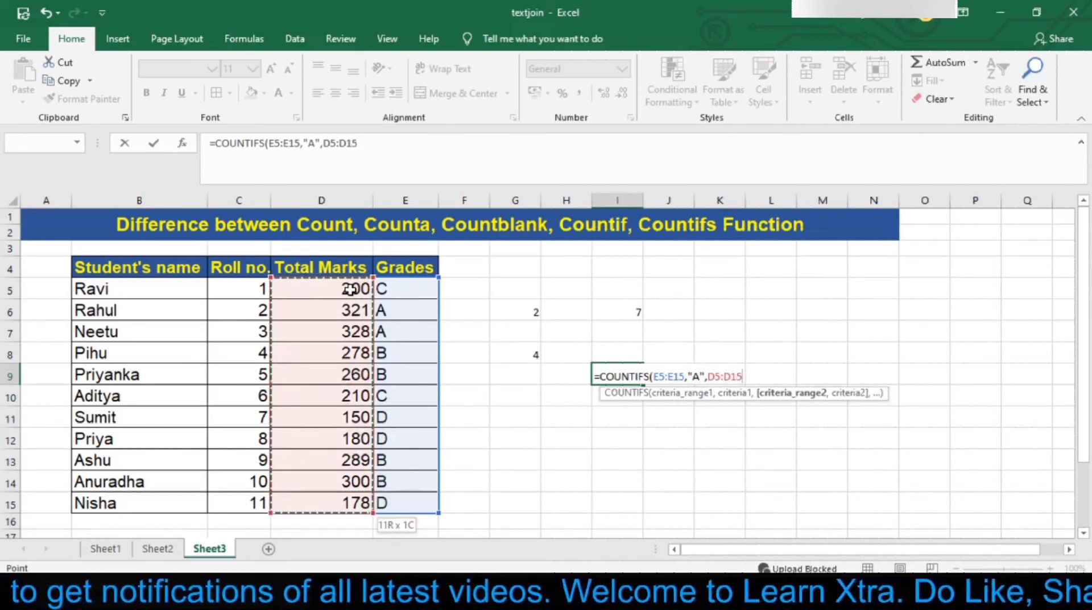
{"action": "type", "text": ","}
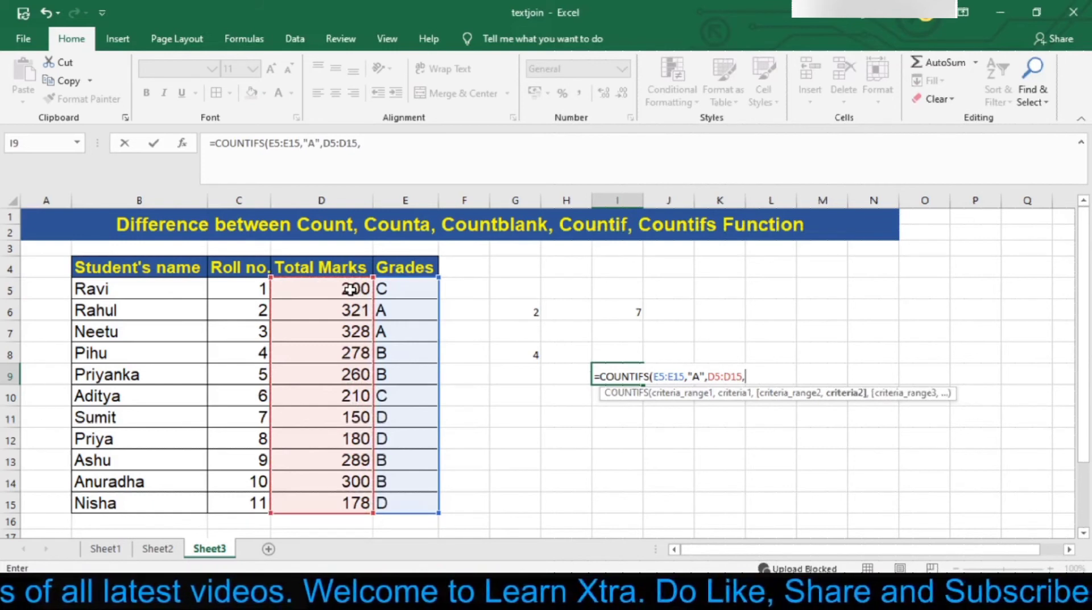
{"action": "type", "text": "\""}
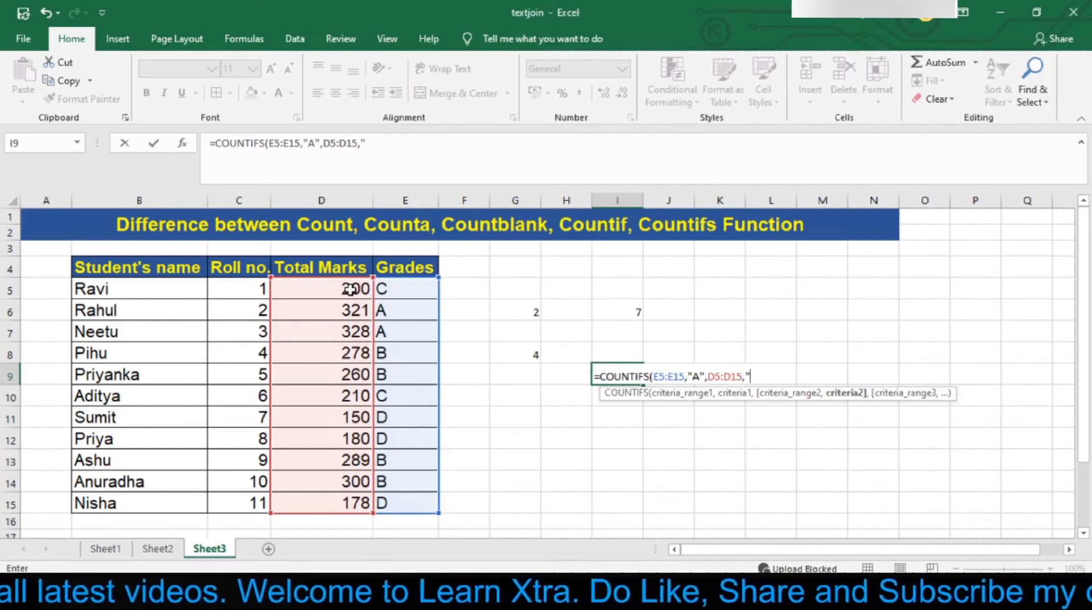
{"action": "type", "text": ">325\""}
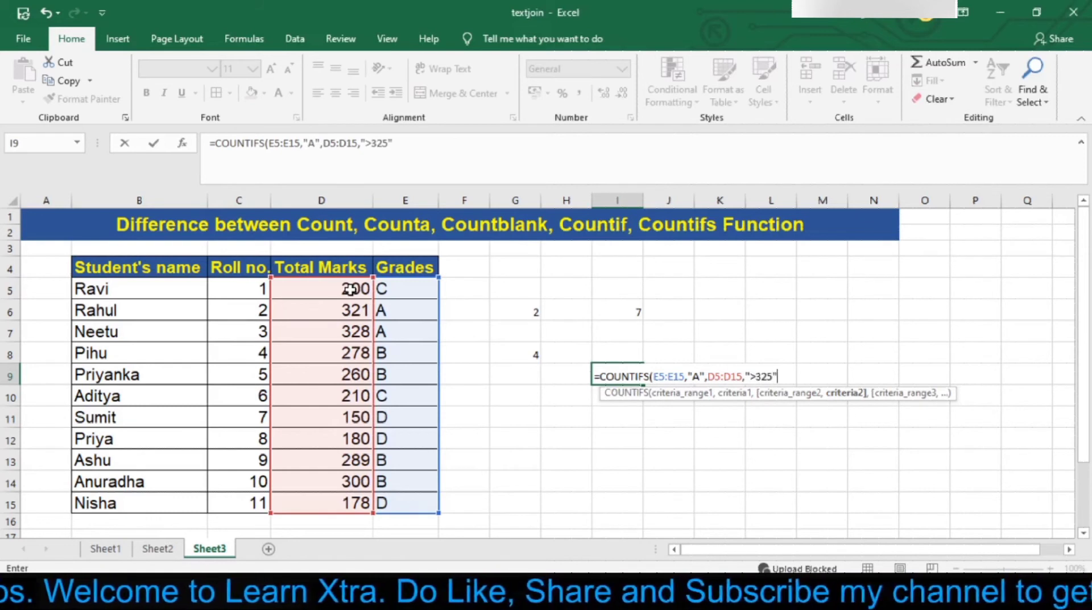
{"action": "type", "text": ")"}
{"action": "key", "text": "Return"}
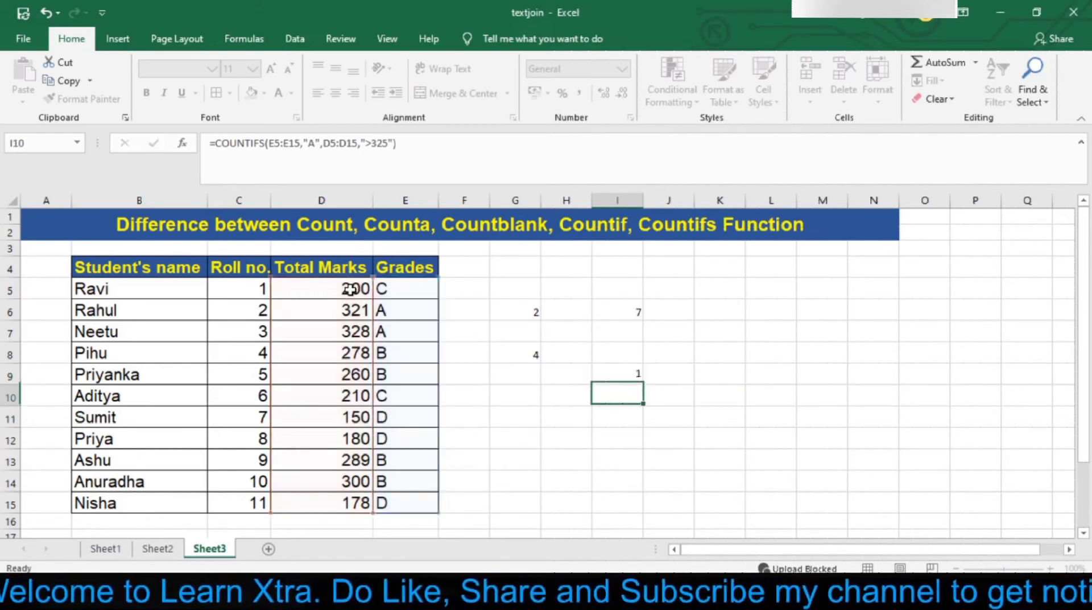
{"action": "key", "text": "Up"}
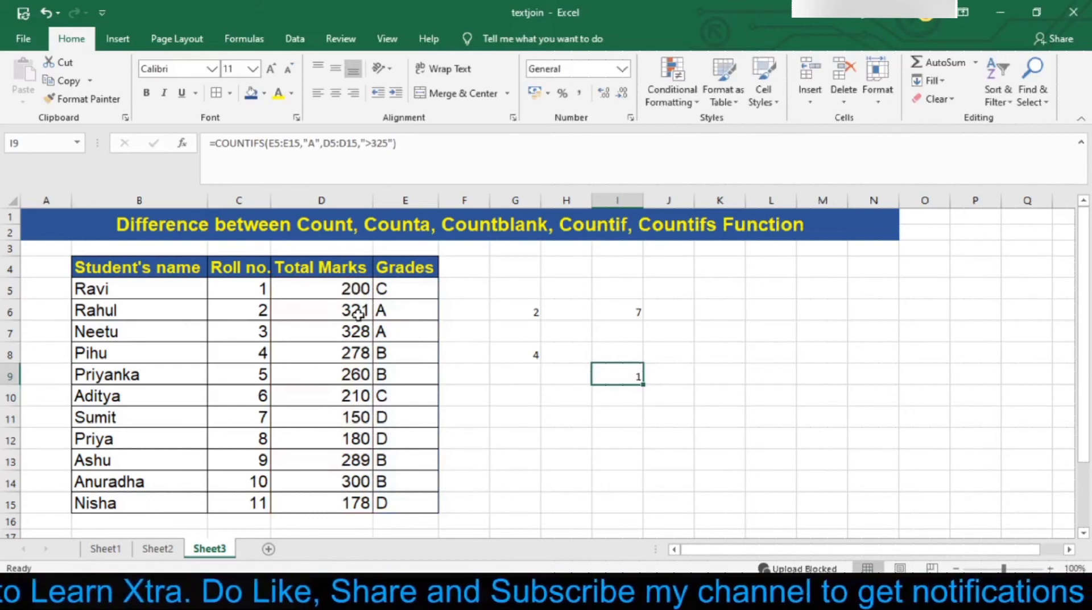
Check the A grades in E6:E7 against the COUNTIFS formula in I9 and review its criteria ranges without changing it.
{"action": "left_click", "coordinate": [395, 316]}
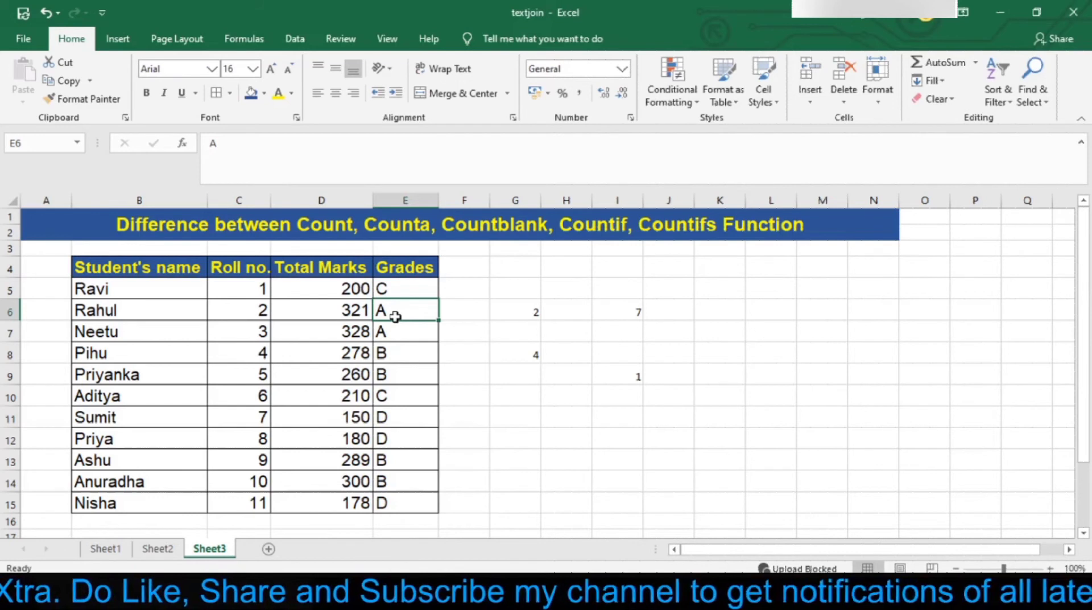
{"action": "key", "text": "shift+Down"}
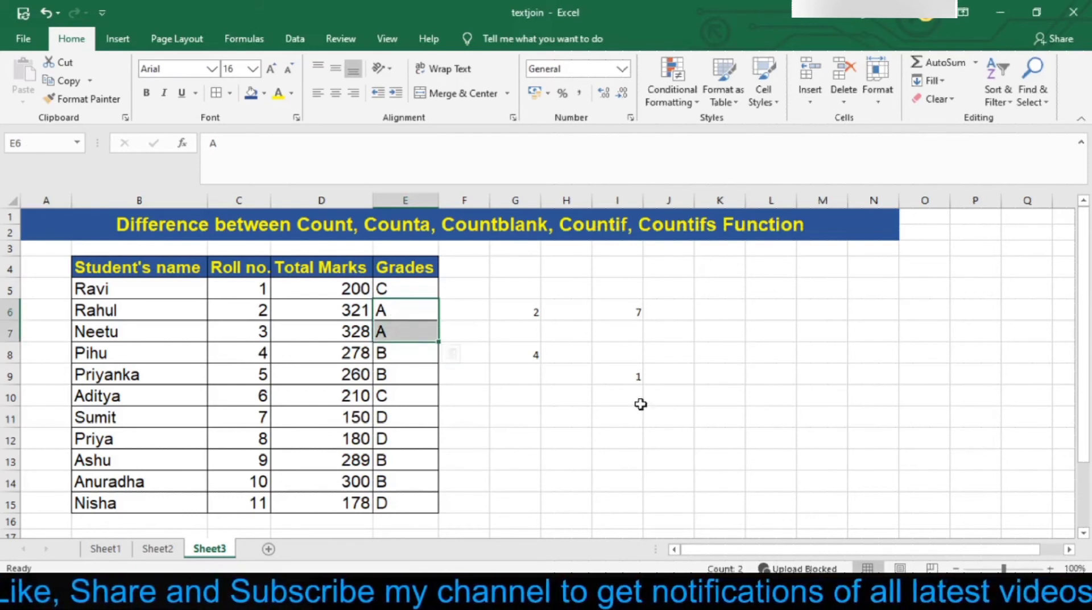
{"action": "left_click", "coordinate": [609, 378]}
{"action": "double_click", "coordinate": [609, 376]}
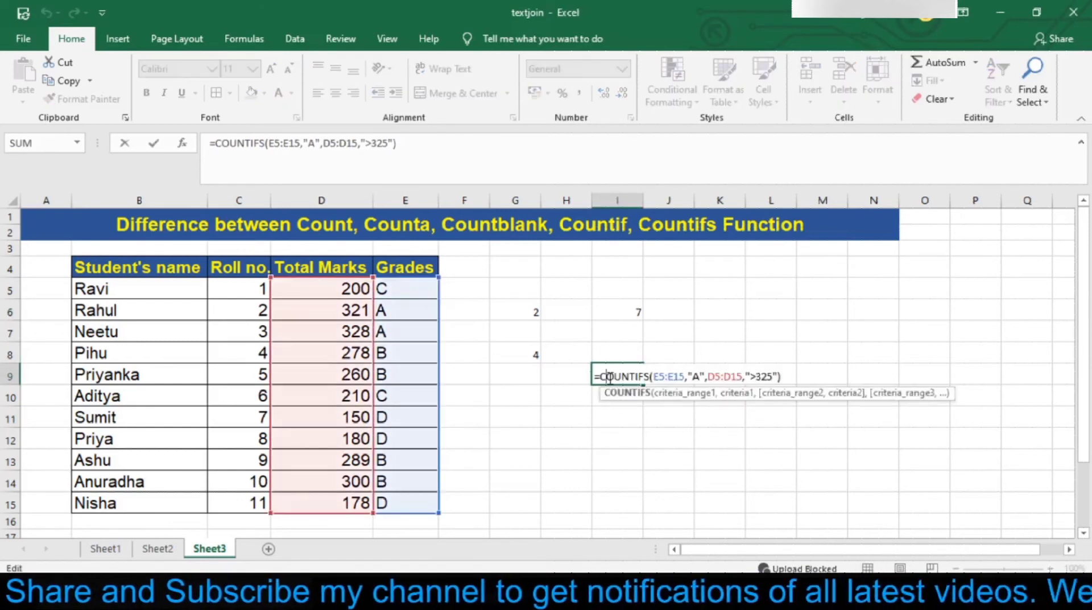
{"action": "left_click", "coordinate": [734, 377]}
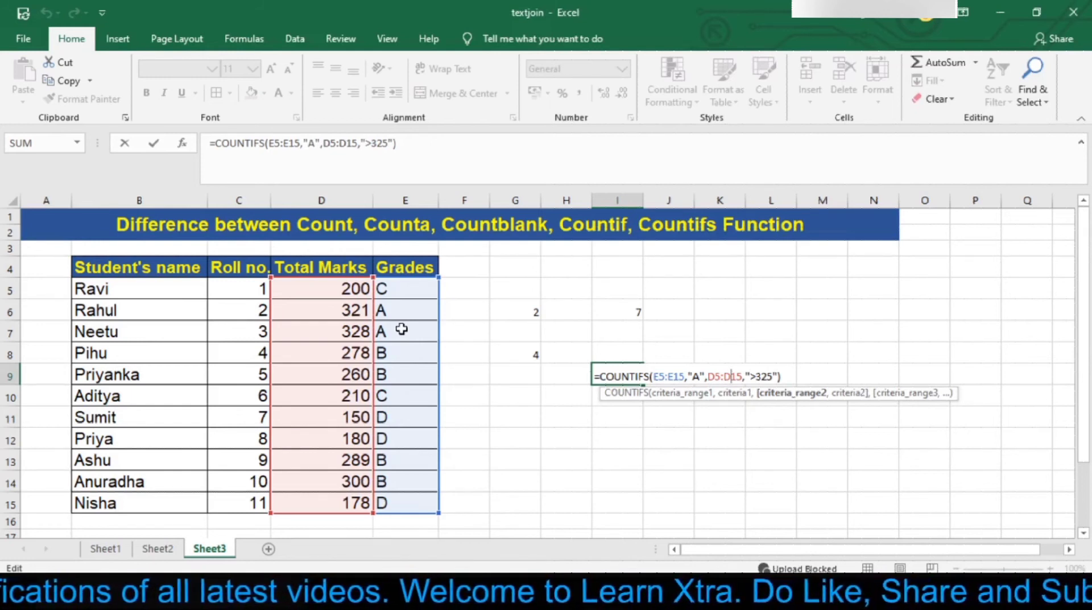
{"action": "key", "text": "Return"}
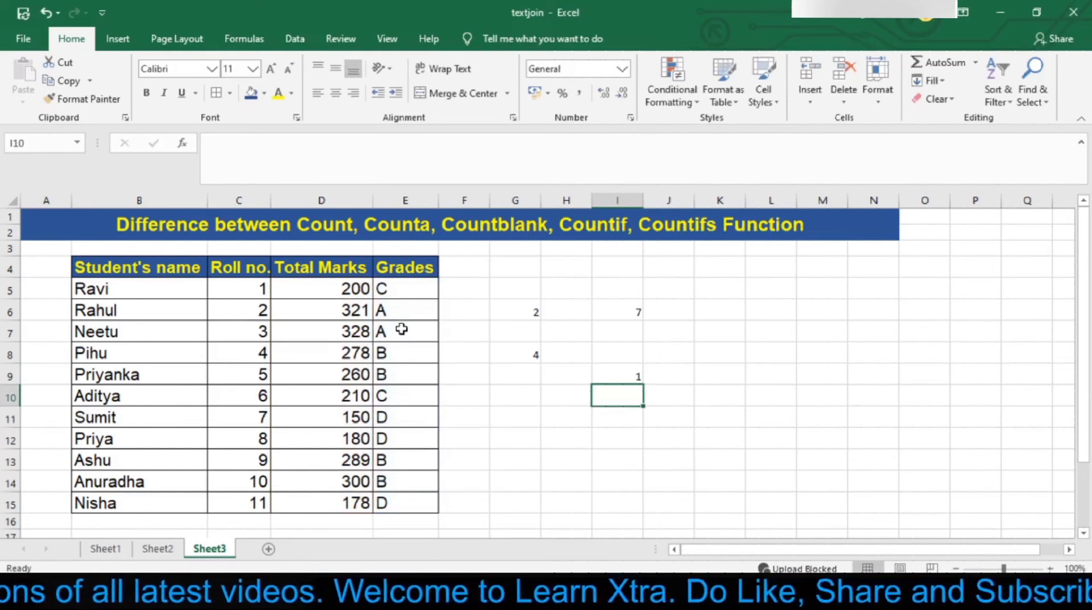
Start a COUNTIFS formula in cell I11 with the Grades cells E5:E15 as the first criteria range.
{"action": "key", "text": "Down"}
{"action": "type", "text": "=COU"}
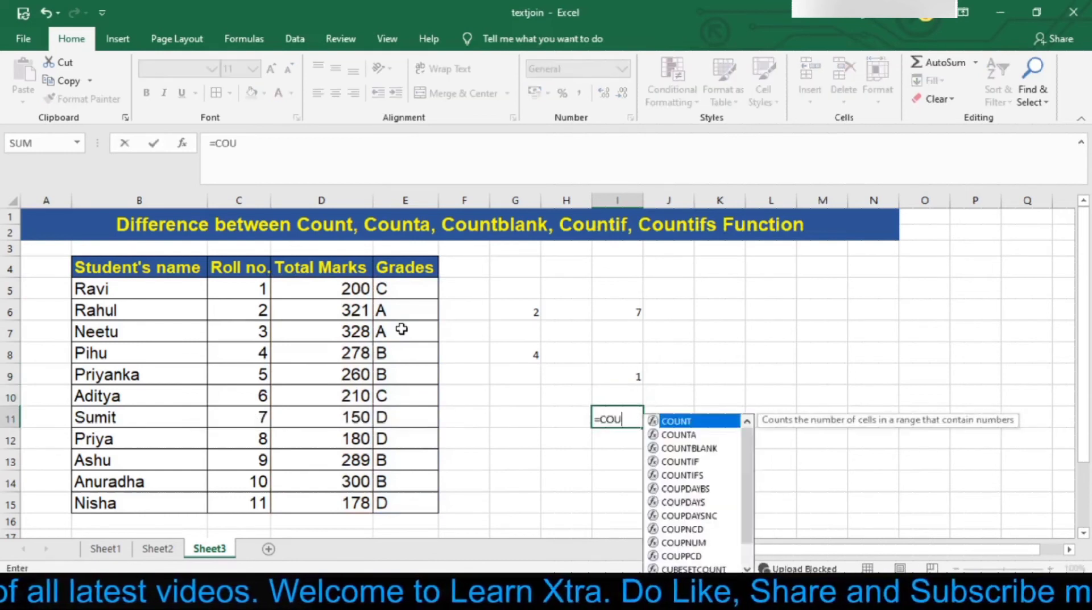
{"action": "type", "text": "NTIFS"}
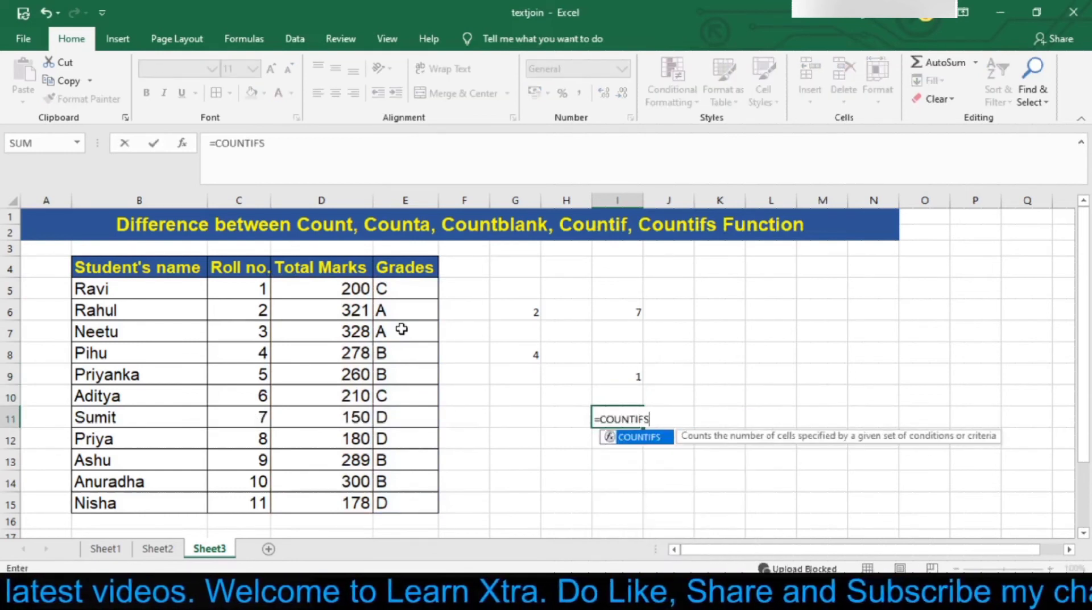
{"action": "type", "text": "("}
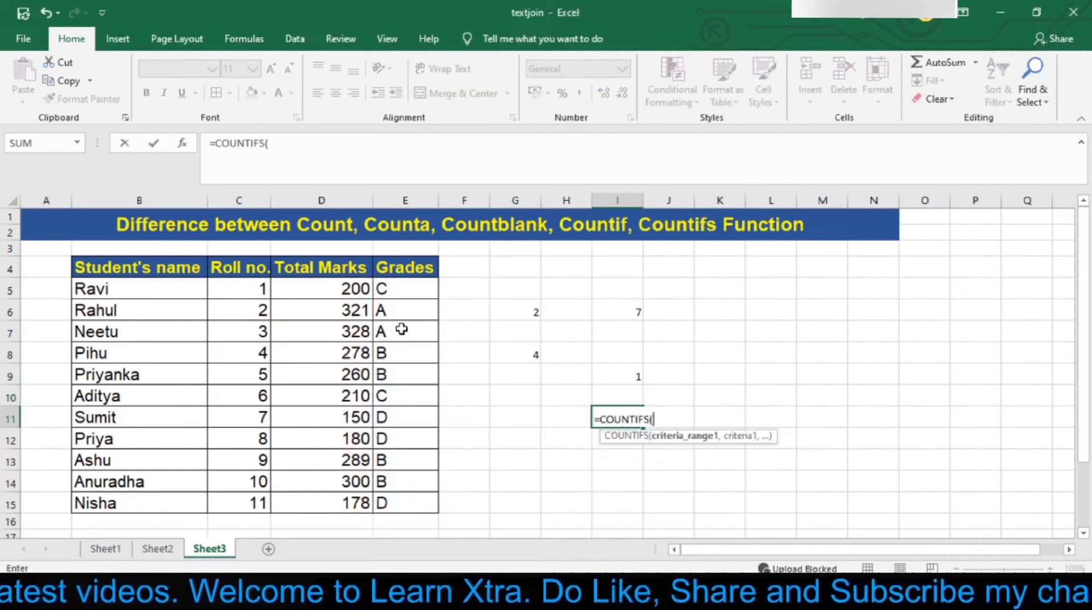
{"action": "left_click", "coordinate": [394, 292]}
{"action": "key", "text": "shift+Down"}
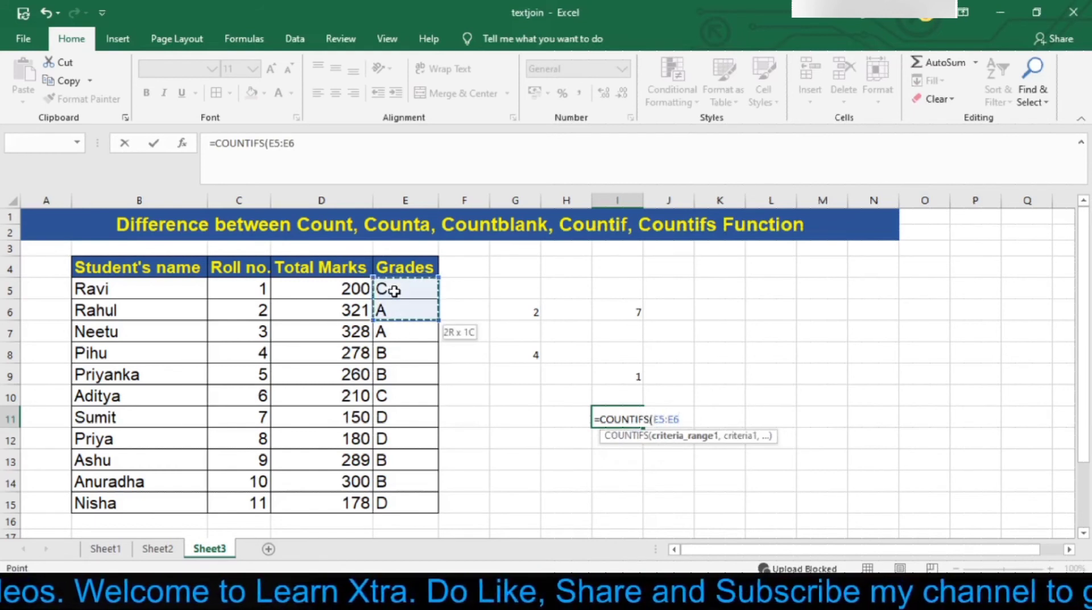
{"action": "key", "text": "shift+Down"}
{"action": "key", "text": "shift+Down"}
{"action": "key", "text": "shift+Down"}
{"action": "key", "text": "shift+Down"}
{"action": "key", "text": "shift+Down"}
{"action": "key", "text": "shift+Down"}
{"action": "key", "text": "shift+Down"}
{"action": "key", "text": "shift+Down"}
{"action": "key", "text": "shift+Down"}
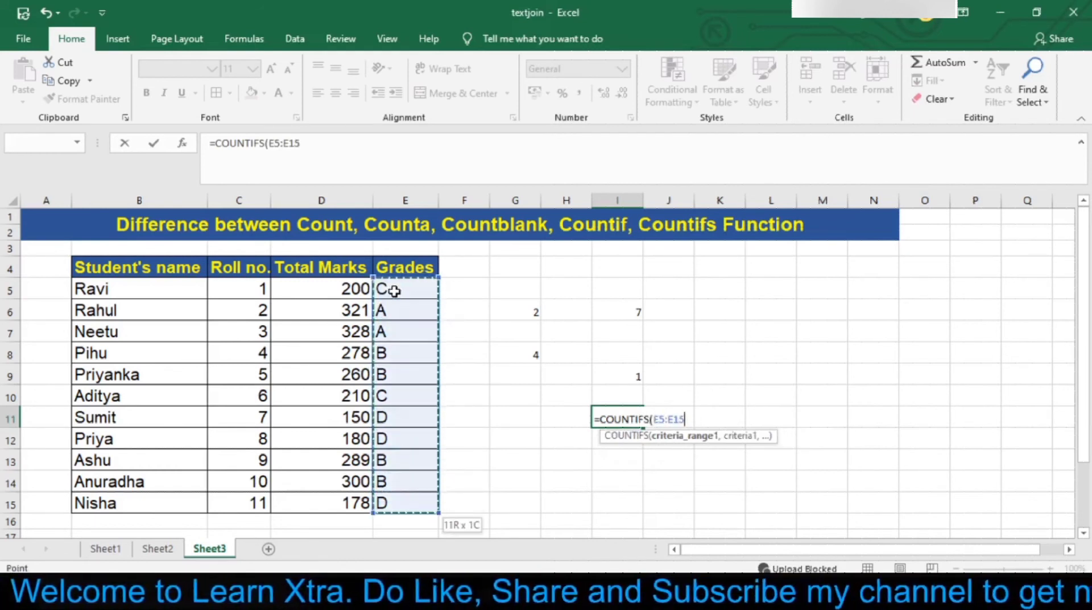
Complete the COUNTIFS formula in I11 with "B" as the first criterion and Total Marks D5:D15 with ">270" as the second condition.
{"action": "type", "text": ","}
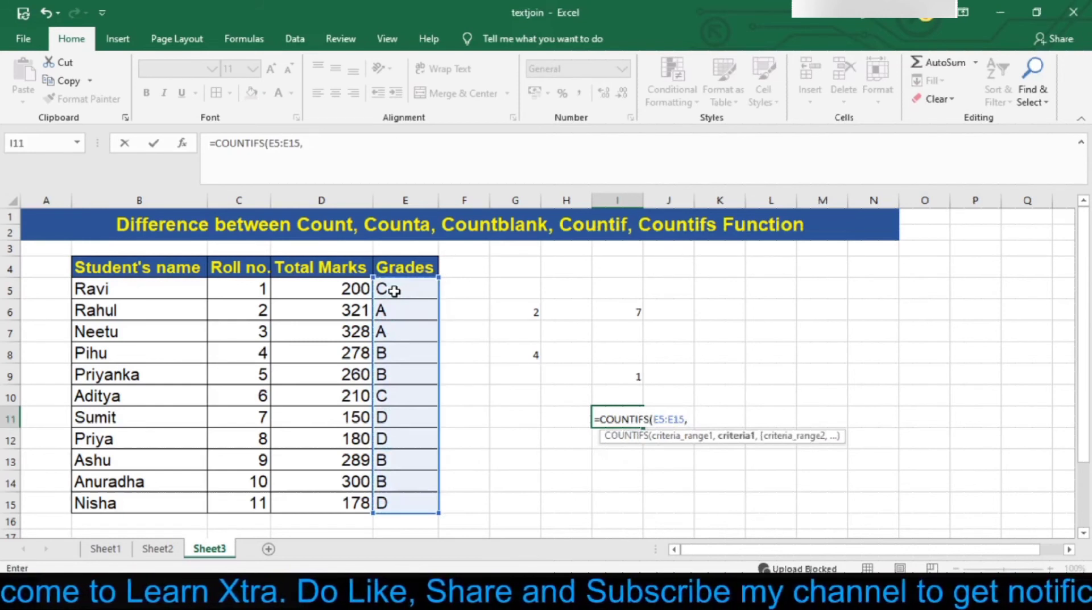
{"action": "type", "text": "\"B\","}
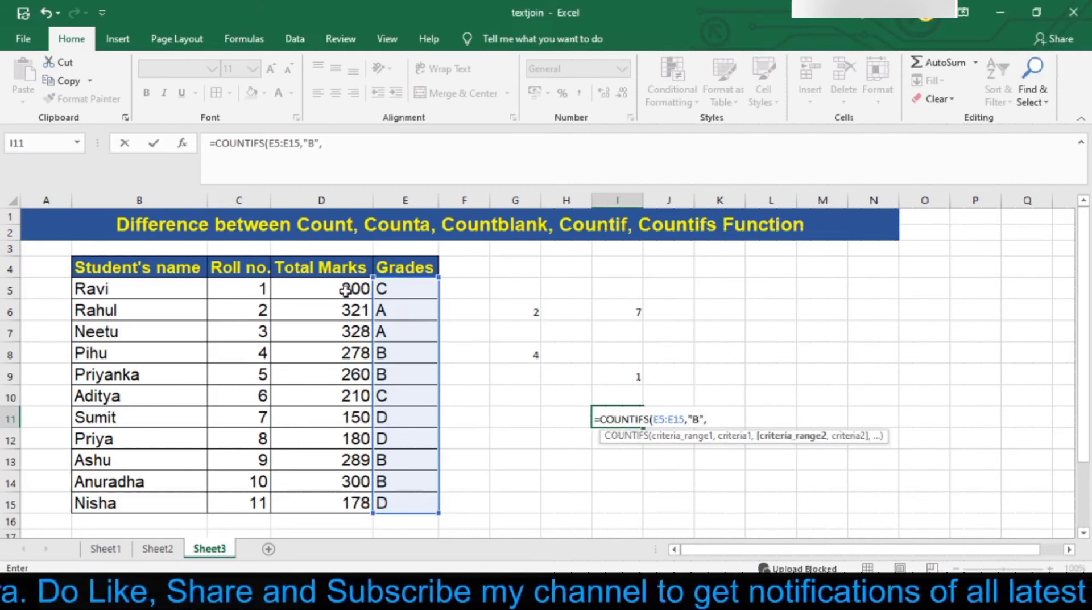
{"action": "left_click_drag", "start_coordinate": [345, 291], "coordinate": [344, 503]}
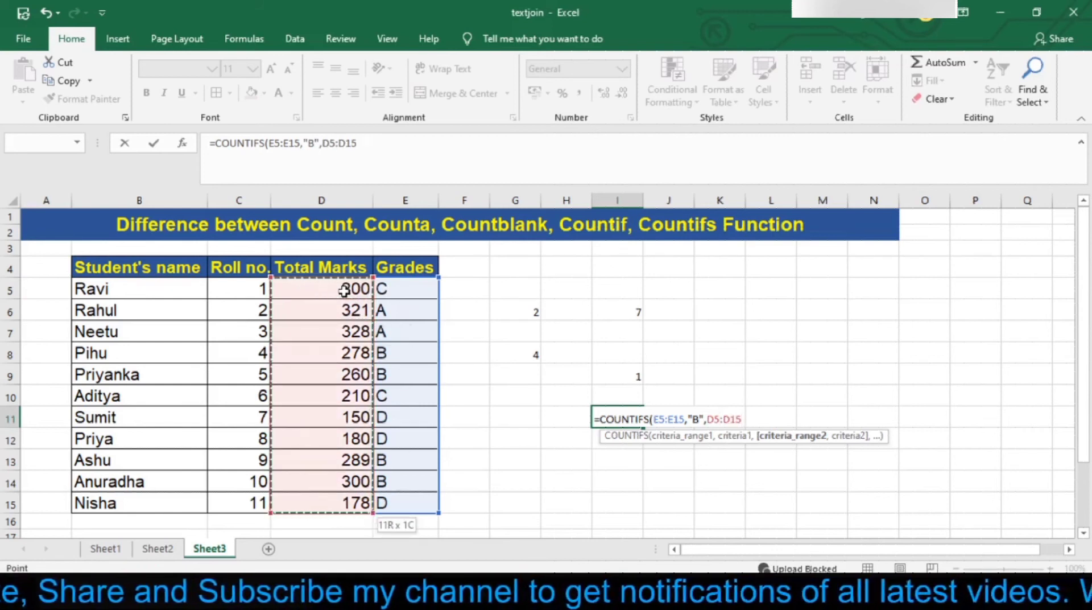
{"action": "type", "text": ","}
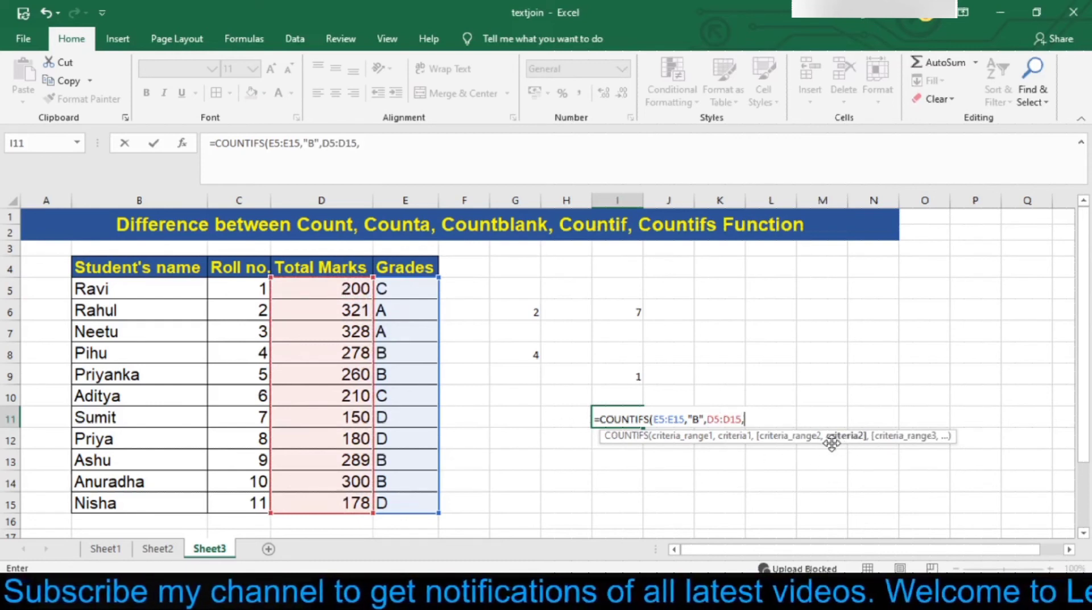
{"action": "type", "text": "\""}
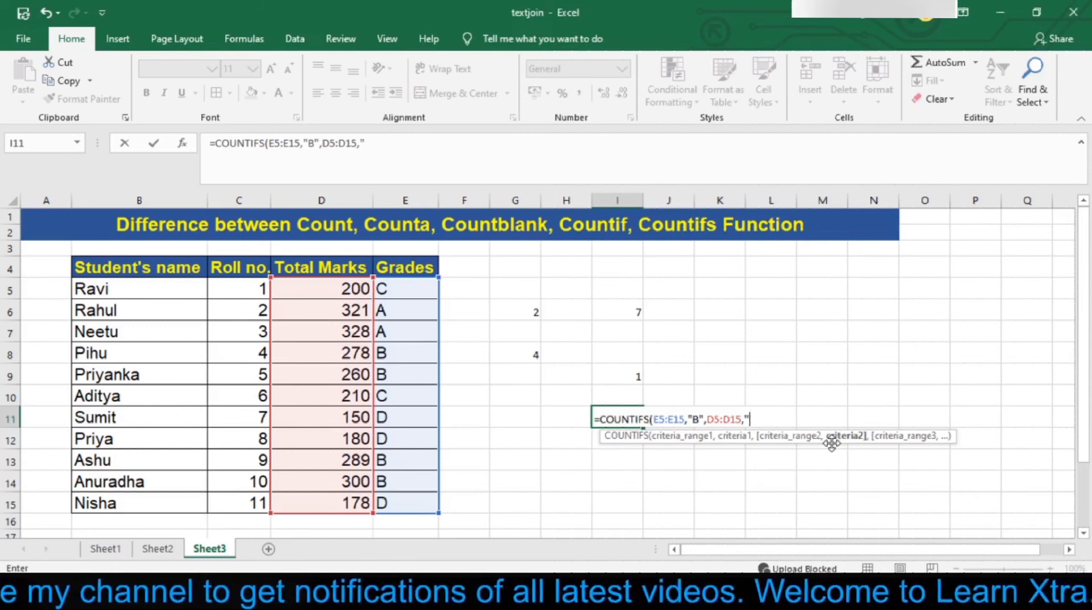
{"action": "type", "text": ">2"}
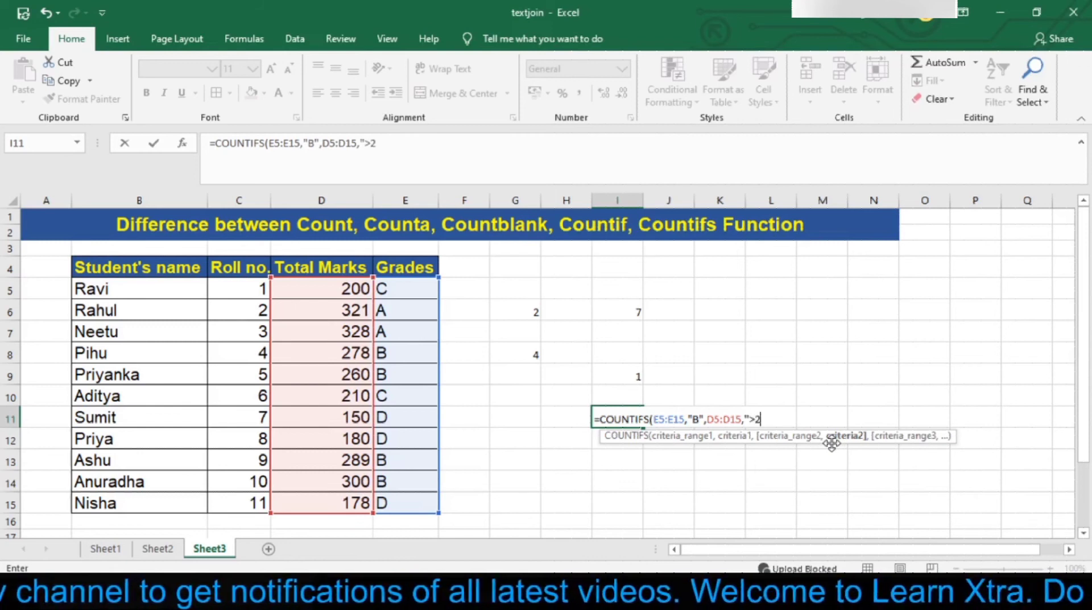
{"action": "type", "text": "70"}
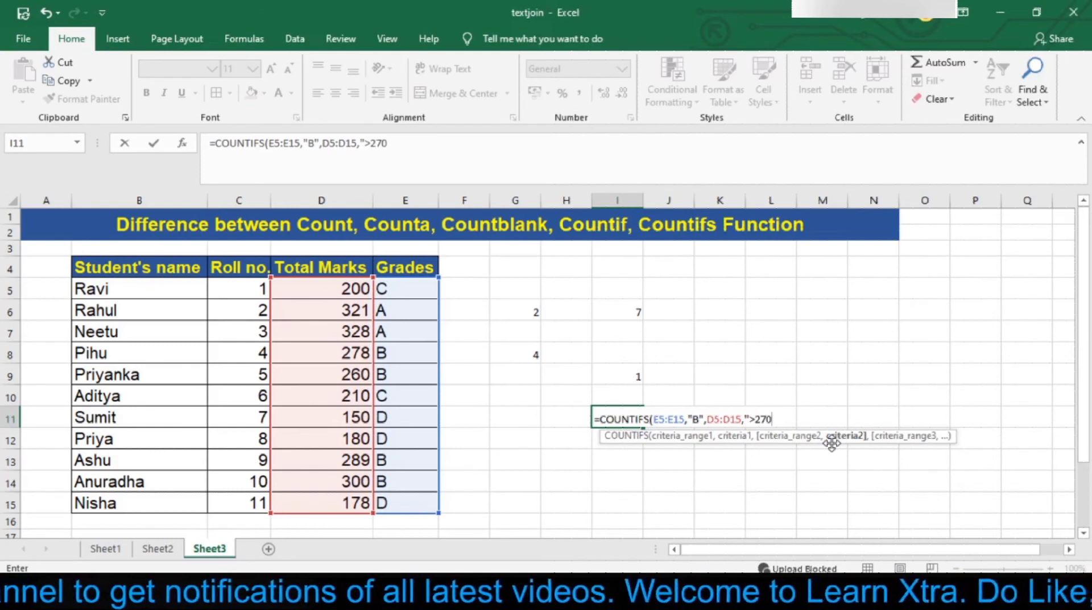
{"action": "type", "text": "\")"}
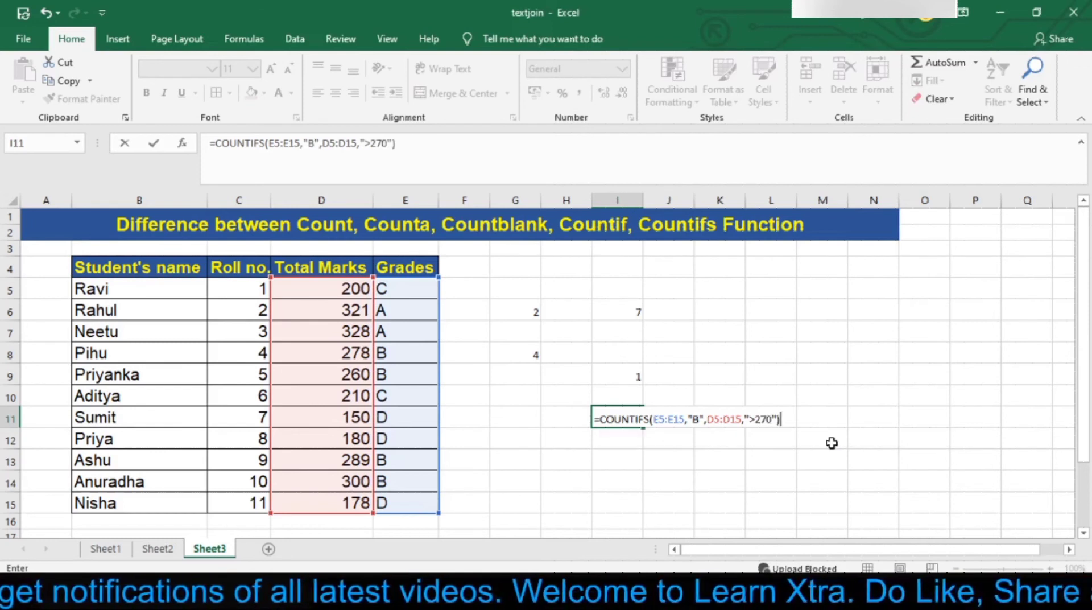
{"action": "key", "text": "Return"}
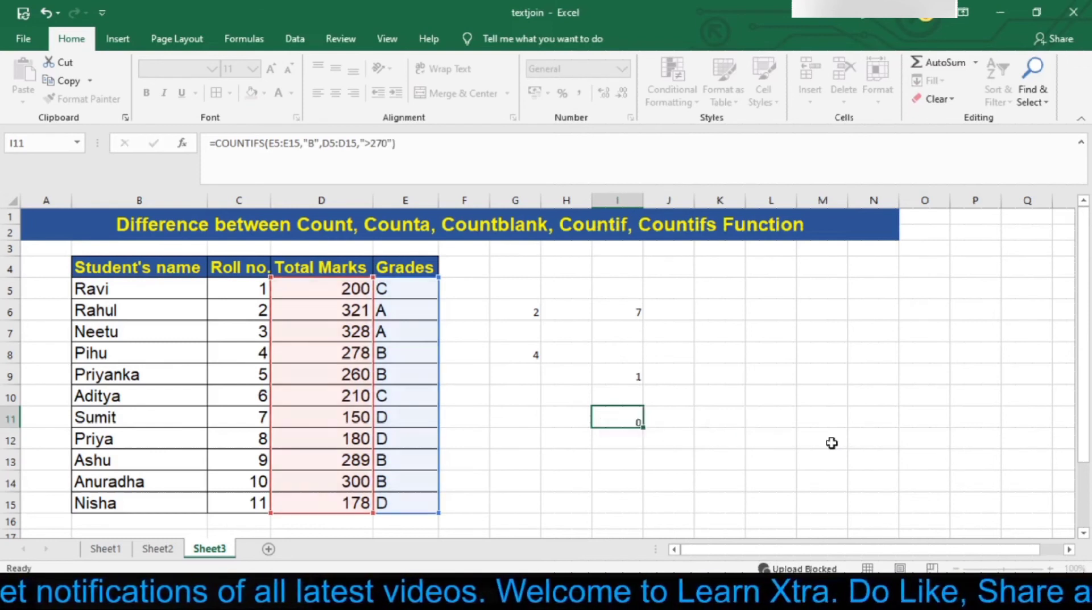
{"action": "key", "text": "Up"}
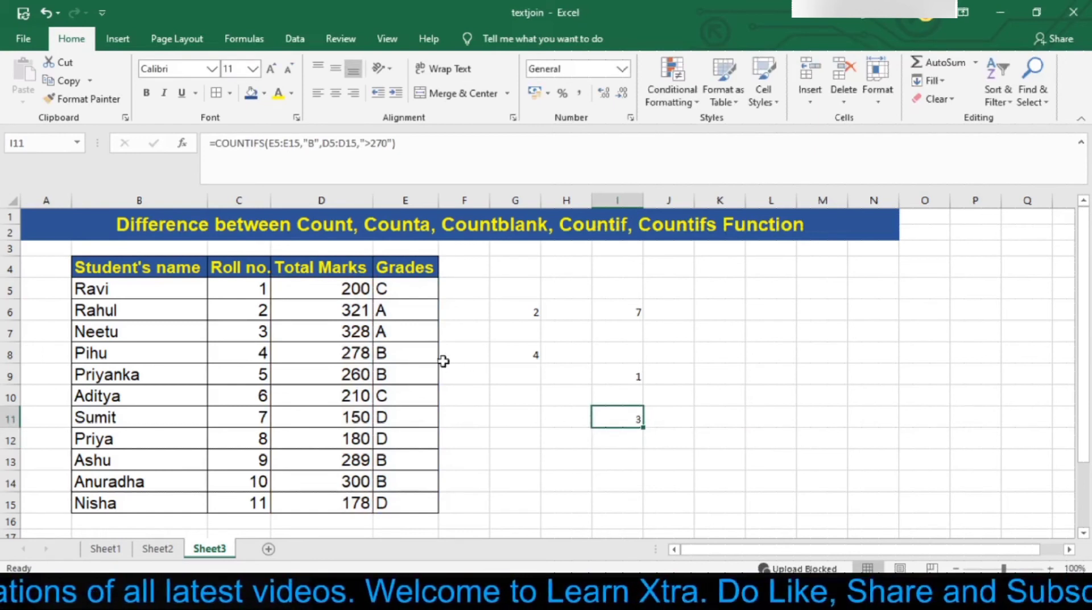
Review the COUNTIFS formula in I11 and check the B-grade students' marks in D8, D13, D14 and D9 against its conditions.
{"action": "left_click", "coordinate": [423, 355]}
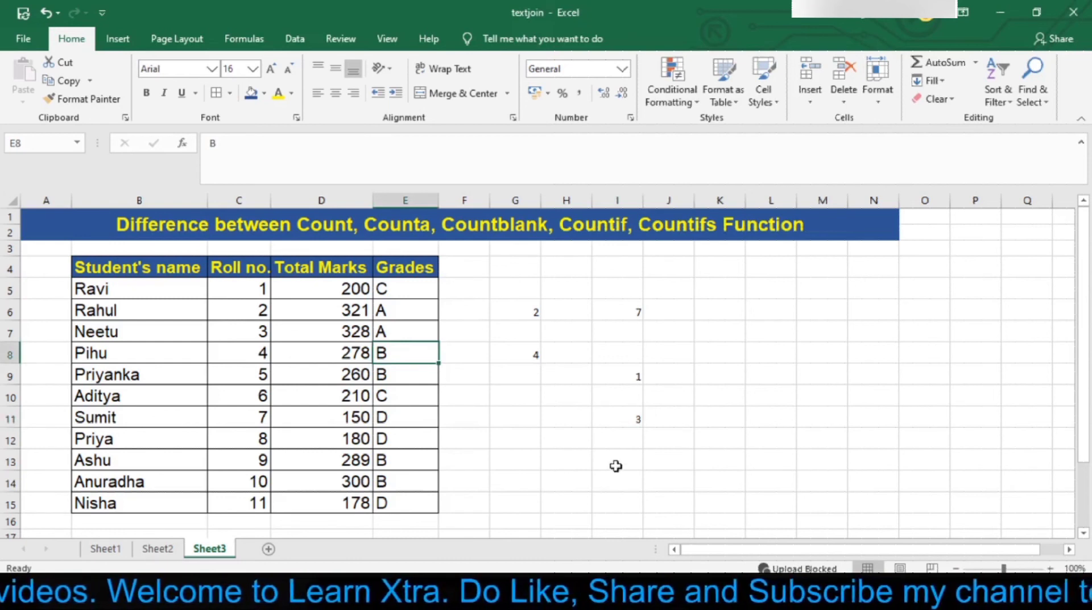
{"action": "double_click", "coordinate": [608, 417]}
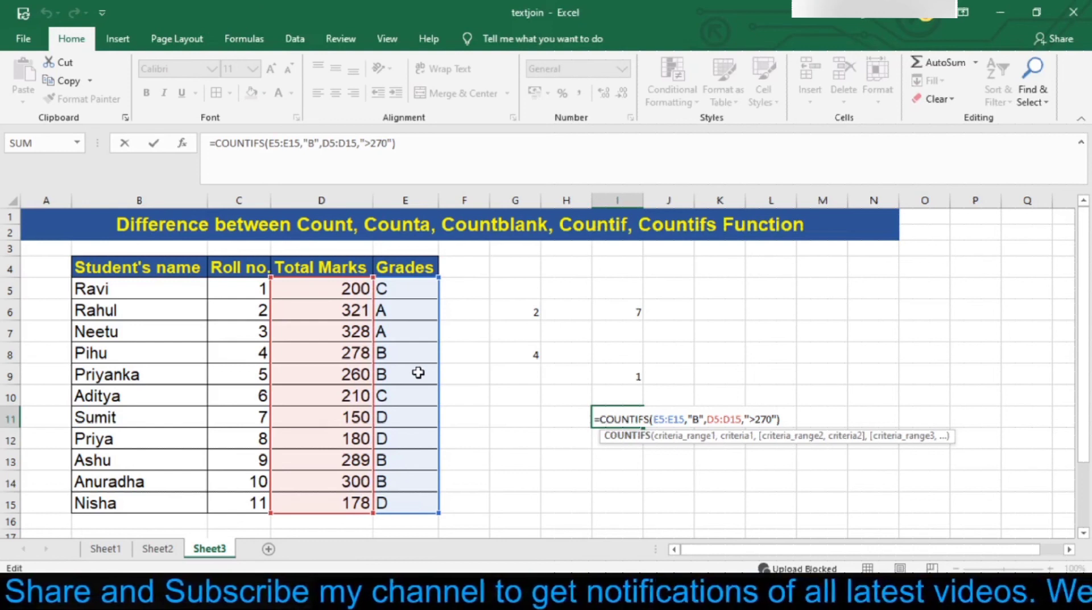
{"action": "key", "text": "Return"}
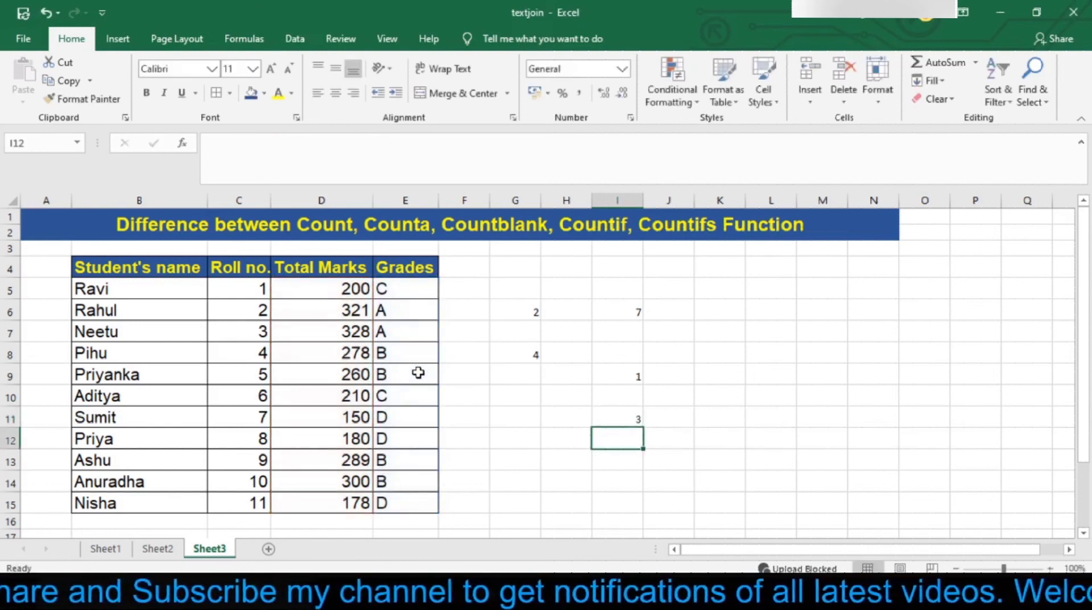
{"action": "left_click", "coordinate": [362, 360]}
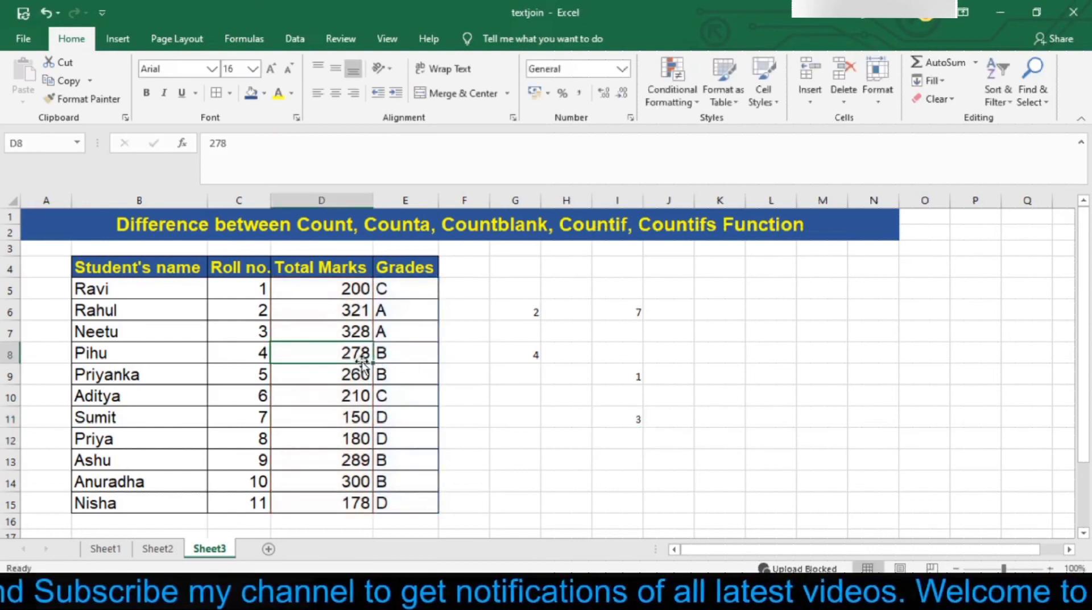
{"action": "left_click", "coordinate": [352, 462]}
{"action": "left_click", "coordinate": [353, 481]}
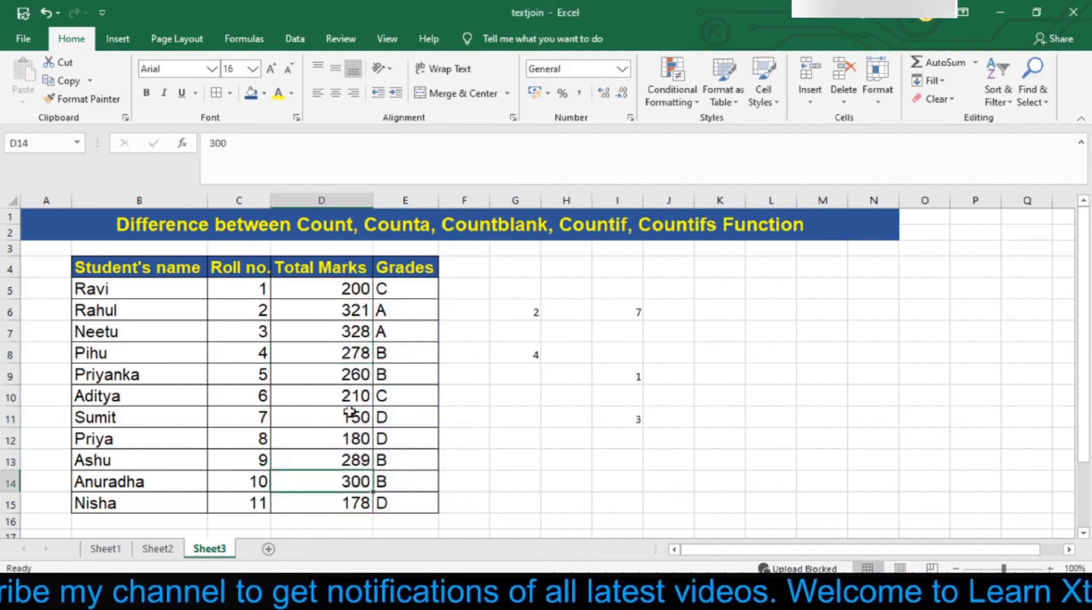
{"action": "left_click", "coordinate": [342, 379]}
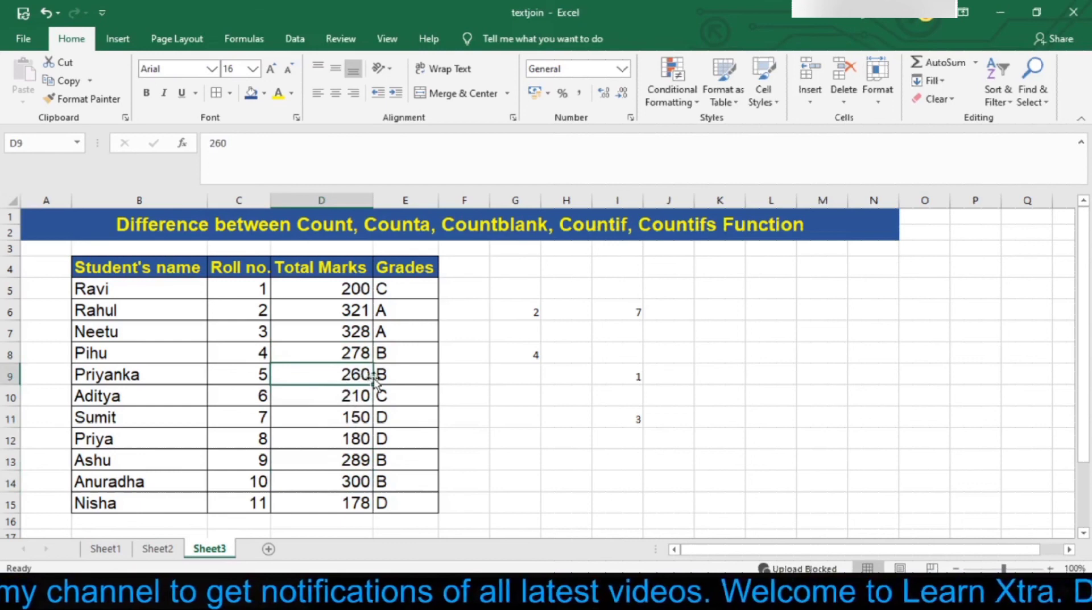